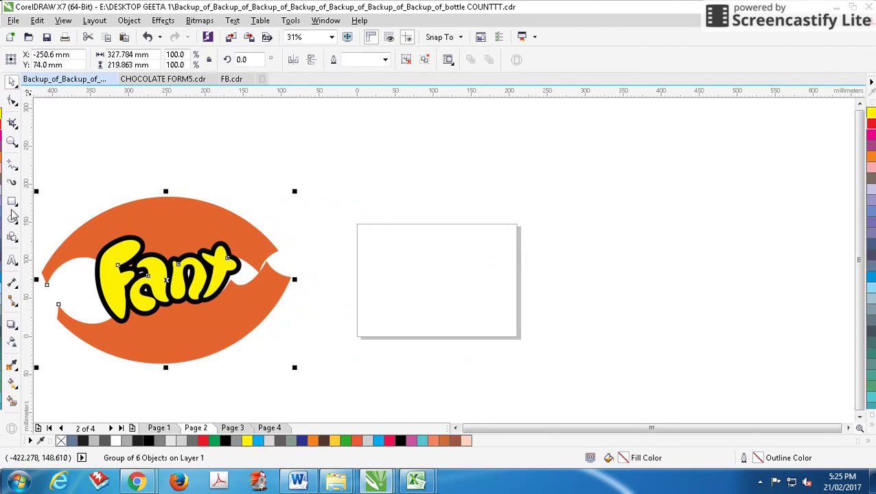
# Step: Add the bold heading "LOOK CAREFULLY" above the Fanta-style logo and enlarge it to about 174 pt
pyautogui.click(12, 261)
pyautogui.click(186, 123)
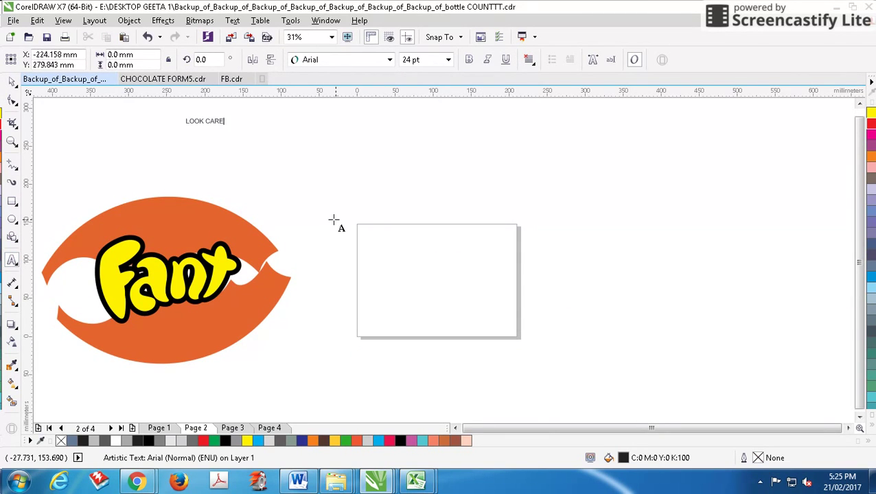
pyautogui.hotkey('ctrl', 'a')
pyautogui.hotkey('ctrl', 'b')
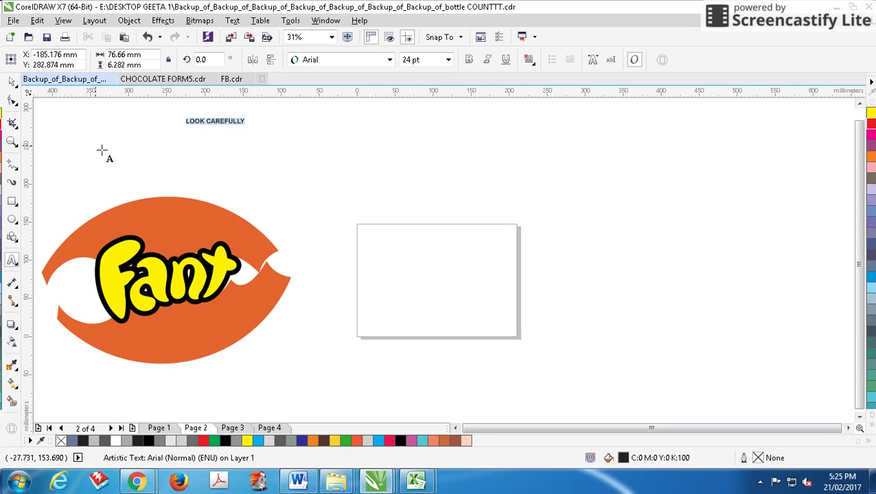
pyautogui.click(12, 83)
pyautogui.moveTo(248, 129); pyautogui.dragTo(433, 202)
# Step: Centre the heading on the logo and duplicate the logo side by side beneath it
pyautogui.keyDown('shift'); pyautogui.click(434, 258); pyautogui.keyUp('shift')
pyautogui.moveTo(183, 225); pyautogui.dragTo(470, 251)
pyautogui.press('c')
pyautogui.scroll(-2, 191, 206)
pyautogui.scroll(2, 380, 254)
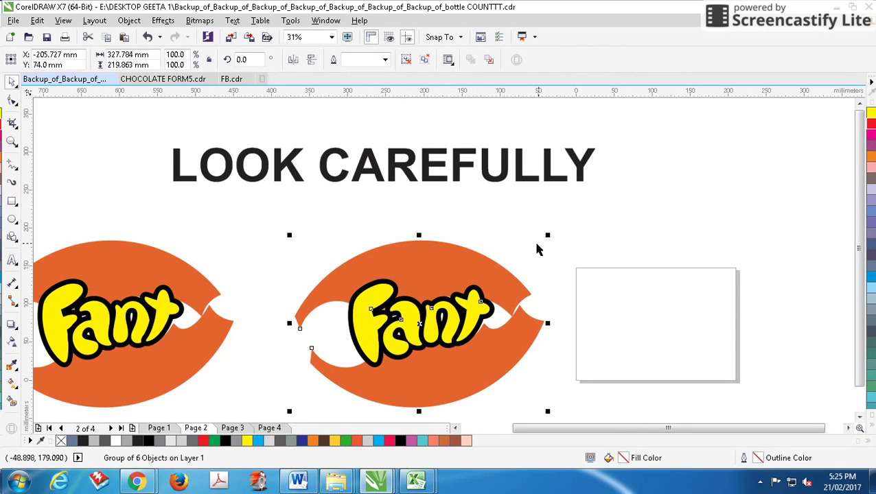
# Step: Duplicate the heading directly below itself and replace the copy's text with "I AM REDUCING FILE & SEE"
pyautogui.moveTo(557, 184)
pyautogui.mouseDown()
pyautogui.moveTo(550, 141)
pyautogui.moveTo(546, 181)
pyautogui.mouseUp()
pyautogui.rightClick(546, 180)
pyautogui.press('F8')
pyautogui.hotkey('ctrl', 'a')
pyautogui.write('I ')
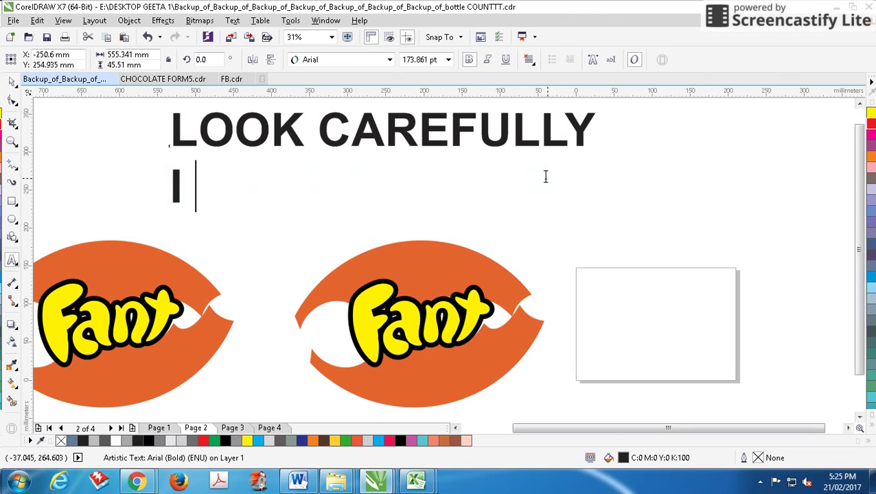
pyautogui.write('AM REDUCI')
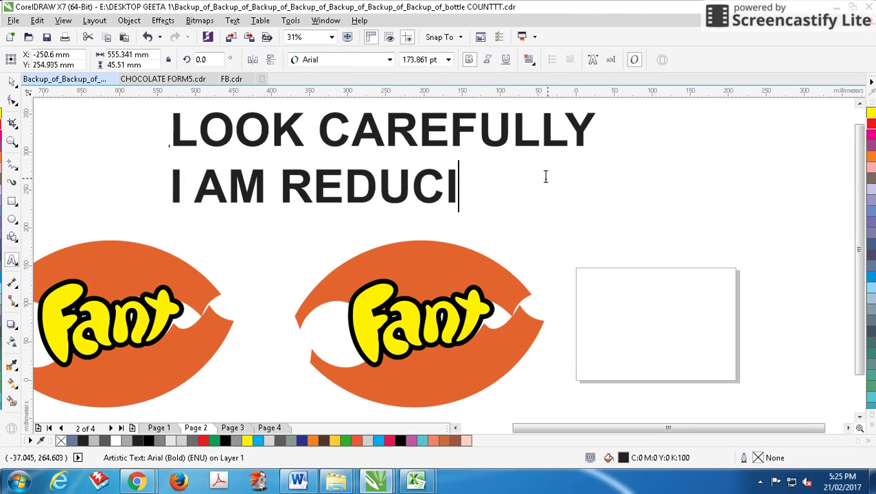
pyautogui.write('NG FILE')
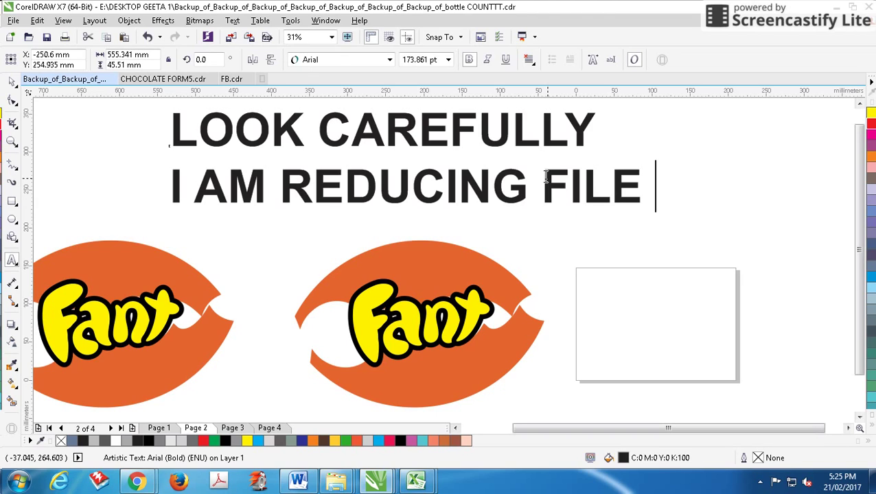
pyautogui.write(' & SEE ')
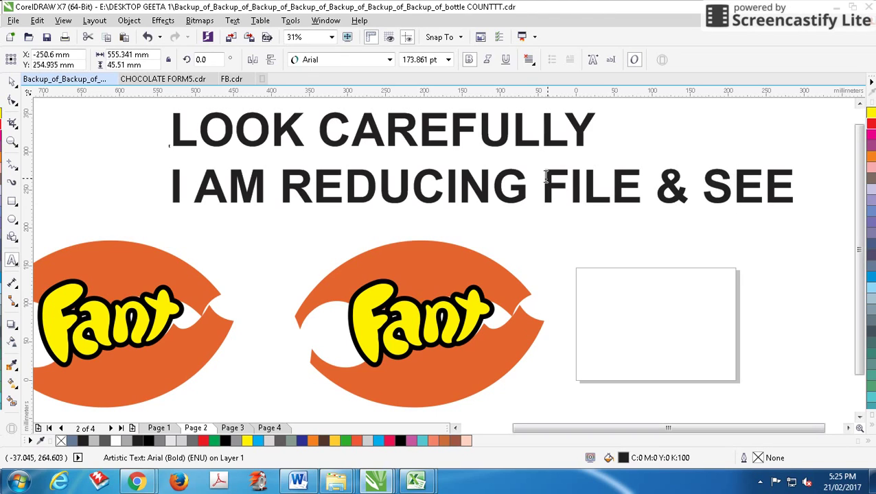
# Step: Add the line "THR CRAP IT GOES TO" to the lower text block
pyautogui.write('THR C')
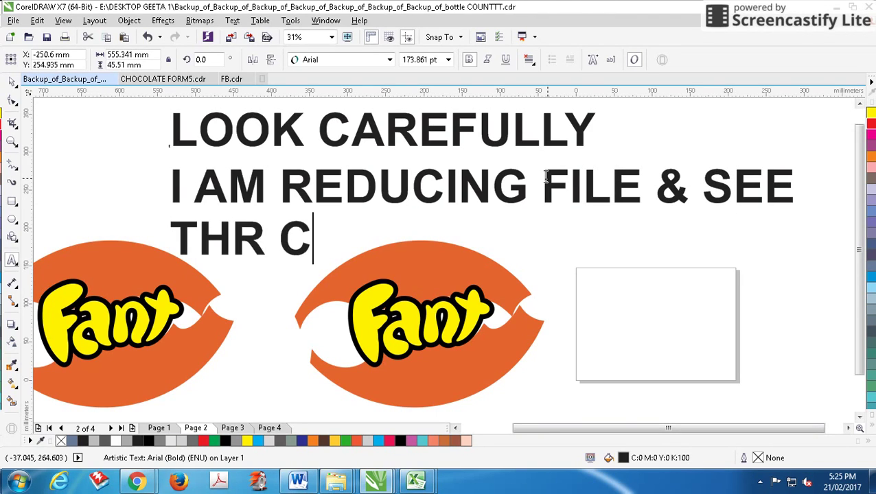
pyautogui.write('RAP')
pyautogui.press('Escape')
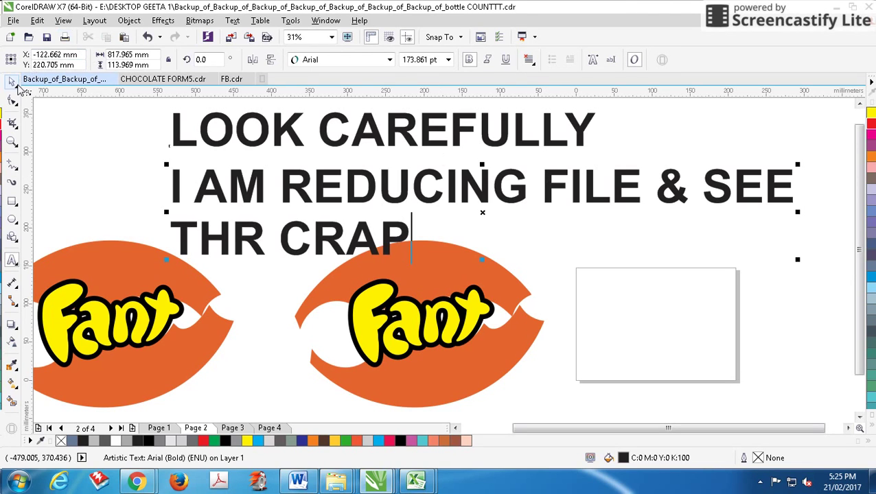
pyautogui.write('IT GOES')
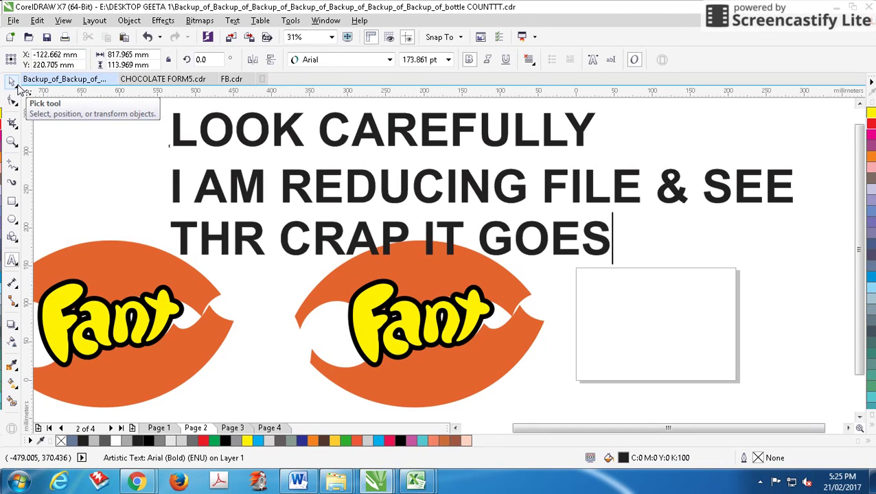
pyautogui.write(' TO')
pyautogui.click(15, 85)
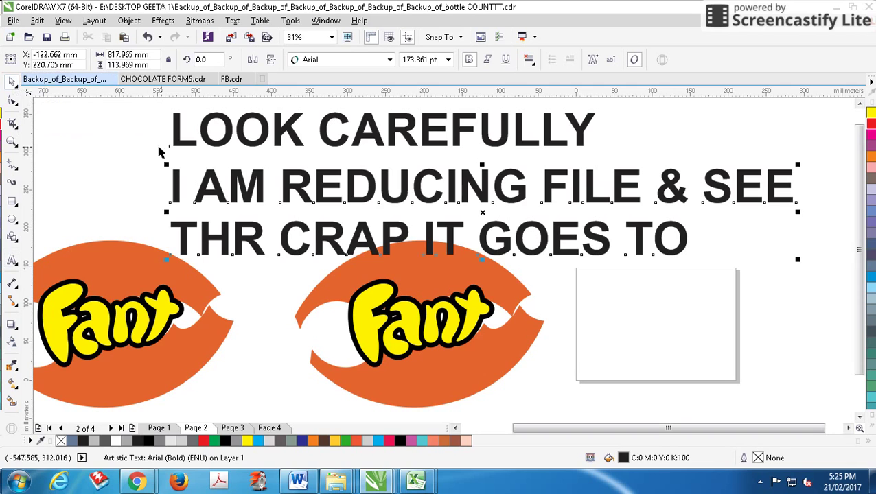
# Step: Move both text blocks up together so they clear the two logos
pyautogui.keyDown('shift'); pyautogui.click(206, 144); pyautogui.keyUp('shift')
pyautogui.moveTo(212, 144); pyautogui.dragTo(204, 109)
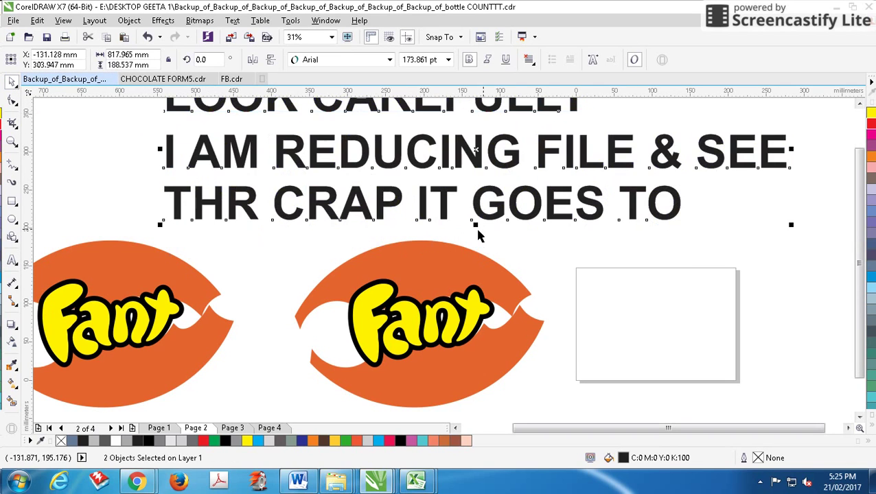
pyautogui.moveTo(597, 219); pyautogui.dragTo(592, 257)
pyautogui.hotkey('ctrl', 'z')
# Step: Scale the second logo down to 36% without scaling its outline and place it beside the full-size logo
pyautogui.moveTo(571, 420); pyautogui.dragTo(401, 280)
pyautogui.moveTo(406, 316); pyautogui.dragTo(312, 313)
pyautogui.scroll(1, 311, 313)
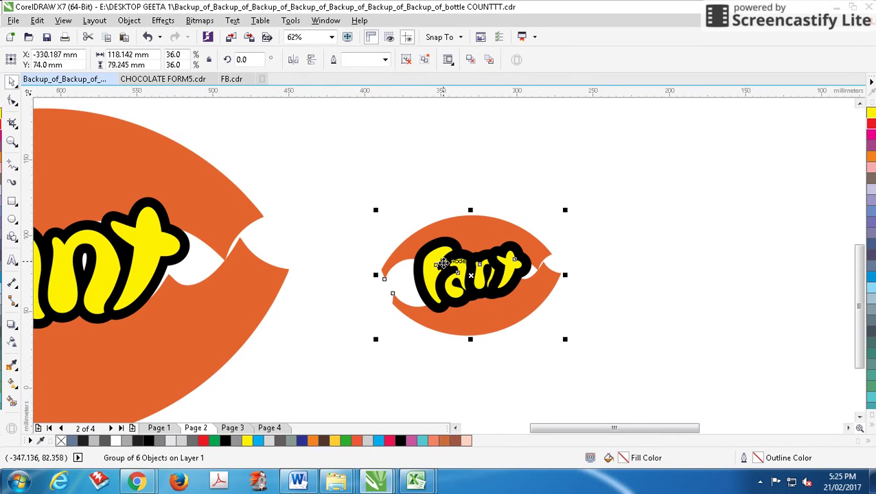
pyautogui.scroll(-2, 444, 264)
pyautogui.scroll(1, 436, 254)
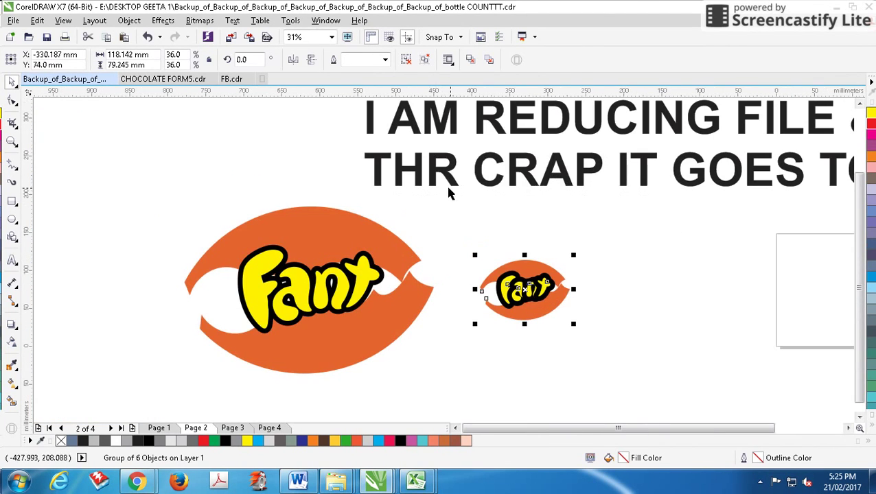
# Step: Correct "THR" to "THE" in the caption's last line
pyautogui.press('F8')
pyautogui.moveTo(454, 185); pyautogui.dragTo(432, 180)
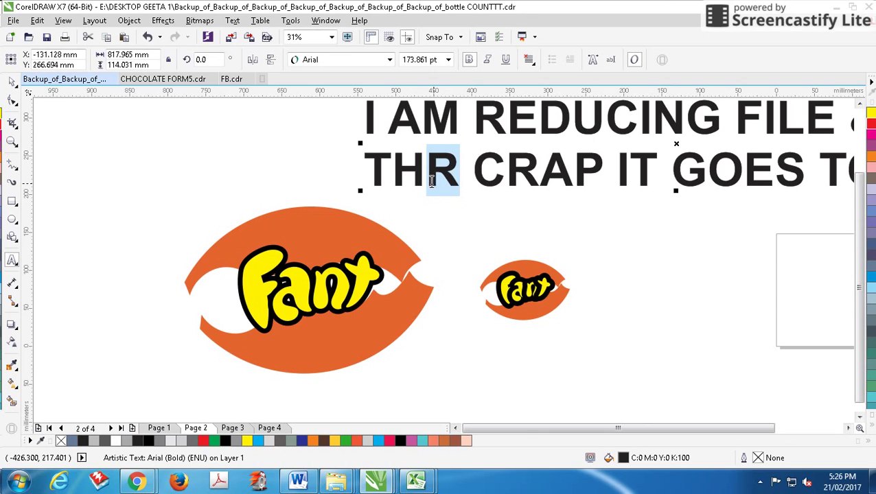
pyautogui.write('E')
pyautogui.scroll(-1, 443, 209)
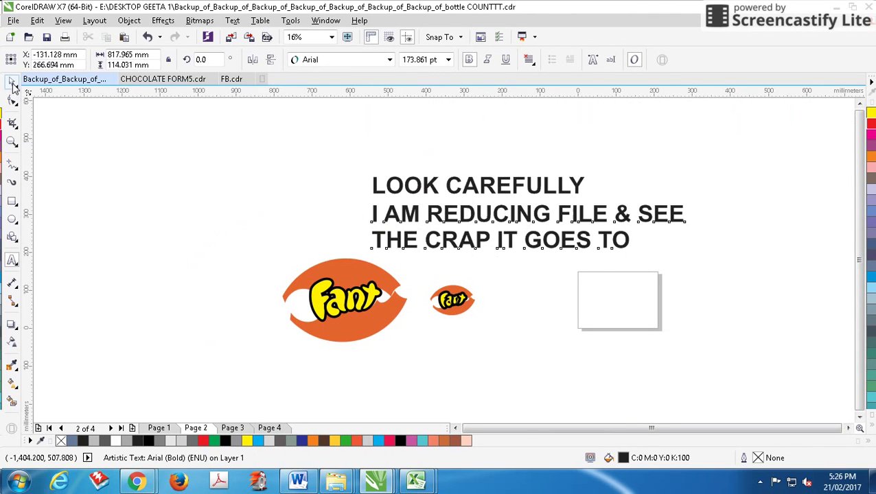
# Step: Move the heading and caption up and to the left, leaving space above the logos
pyautogui.click(13, 82)
pyautogui.moveTo(400, 180); pyautogui.dragTo(280, 118)
pyautogui.click(382, 198)
# Step: Duplicate the "I AM REDUCING FILE" caption below itself and replace the copy's text with "YOUR TEMPER WILL BE OUT"
pyautogui.click(388, 176)
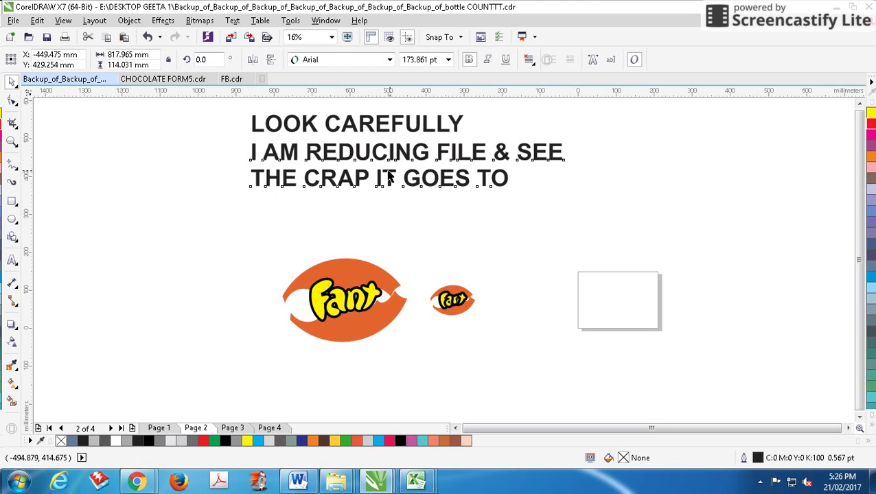
pyautogui.moveTo(389, 171); pyautogui.dragTo(402, 211)
pyautogui.rightClick(403, 211)
pyautogui.doubleClick(403, 210)
pyautogui.scroll(1, 417, 256)
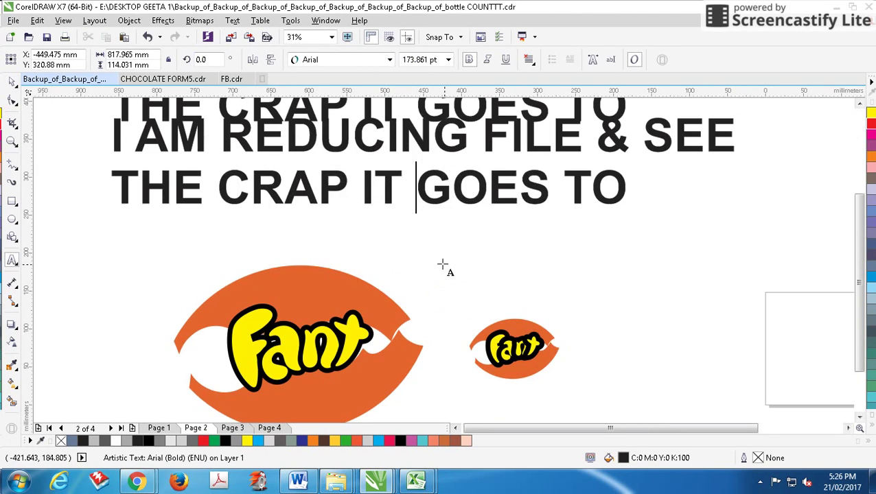
pyautogui.hotkey('ctrl', 'a')
pyautogui.write('YOU')
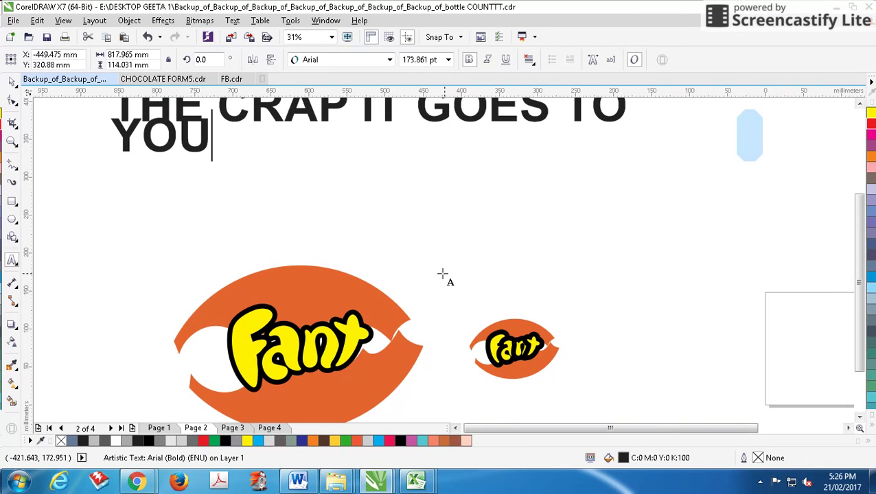
pyautogui.write('R ')
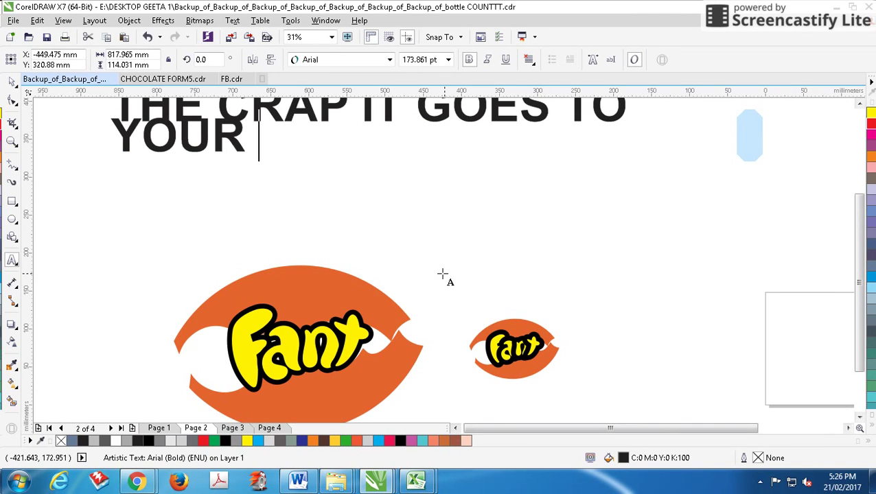
pyautogui.write('TEMPE')
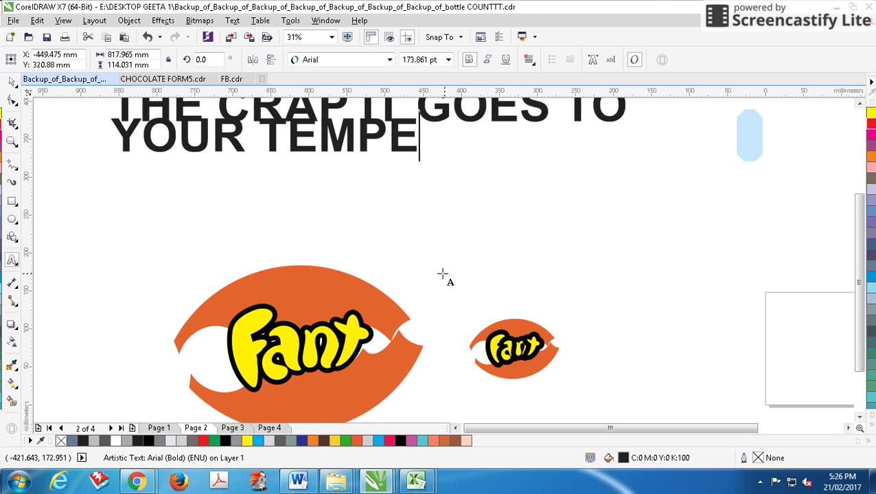
pyautogui.write('R WILL BE OUT')
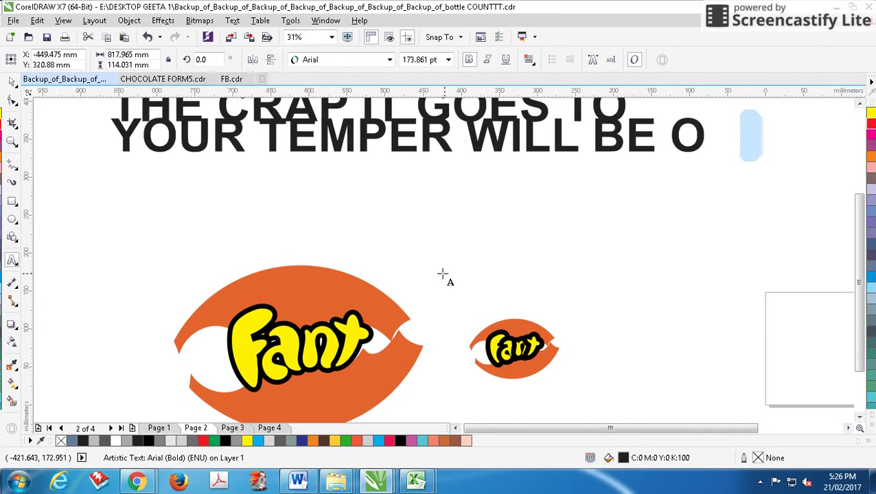
# Step: Continue the new caption with the lines "WHEN IT IS BEING PRINTED LIKE" and "THIS"
pyautogui.press('Return')
pyautogui.write('WHEN I')
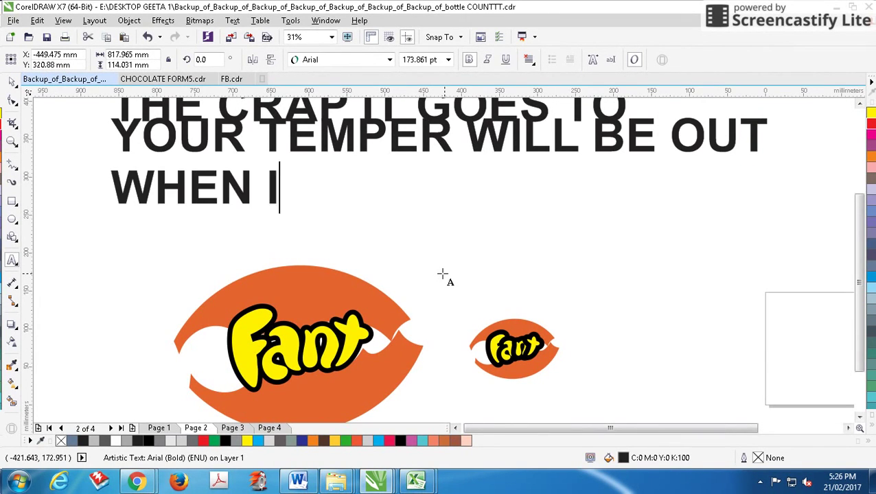
pyautogui.write('T IS BEING ')
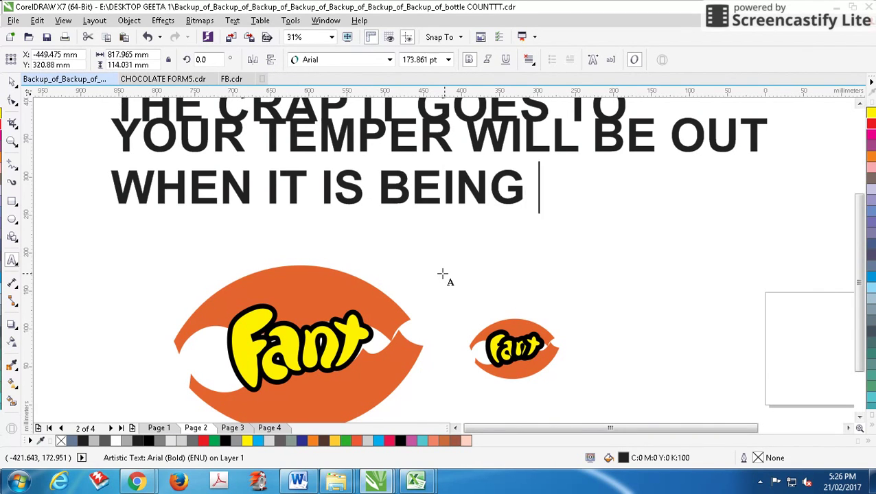
pyautogui.write('PRINTED LIKE')
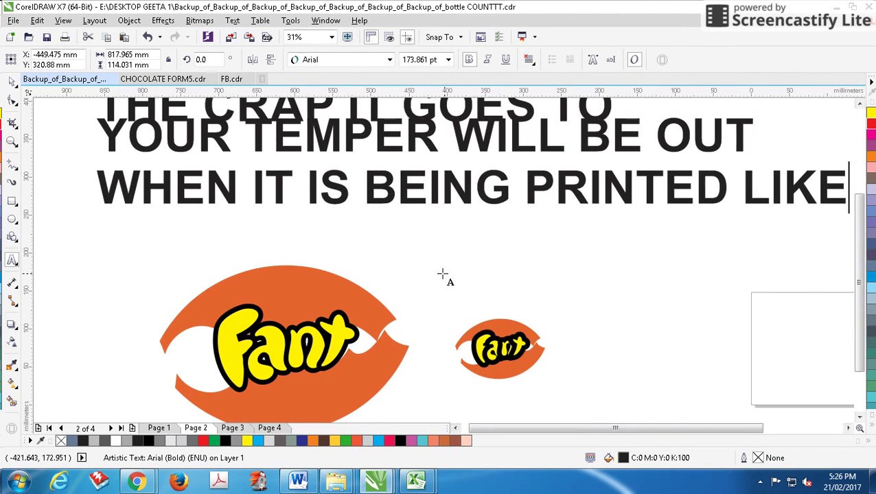
pyautogui.press('Return')
pyautogui.write('THIS')
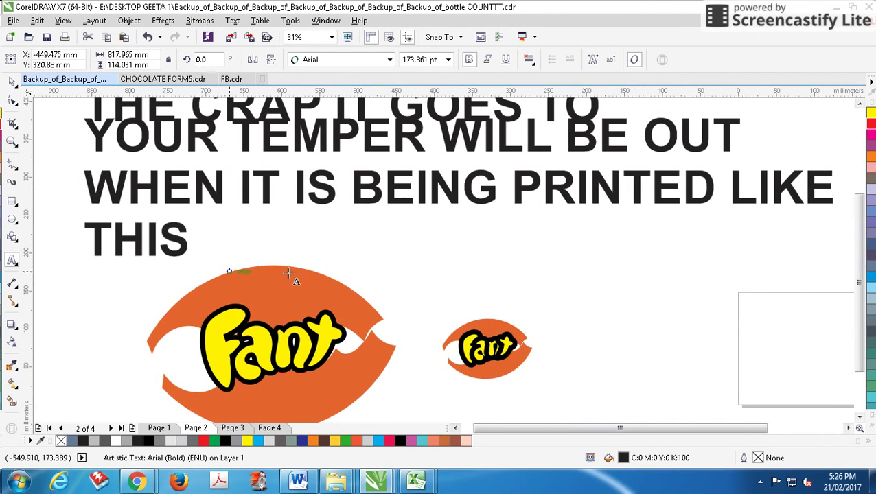
# Step: Scale the "YOUR TEMPER WILL BE OUT" caption down to about 145 pt so it clears the text above
pyautogui.click(12, 82)
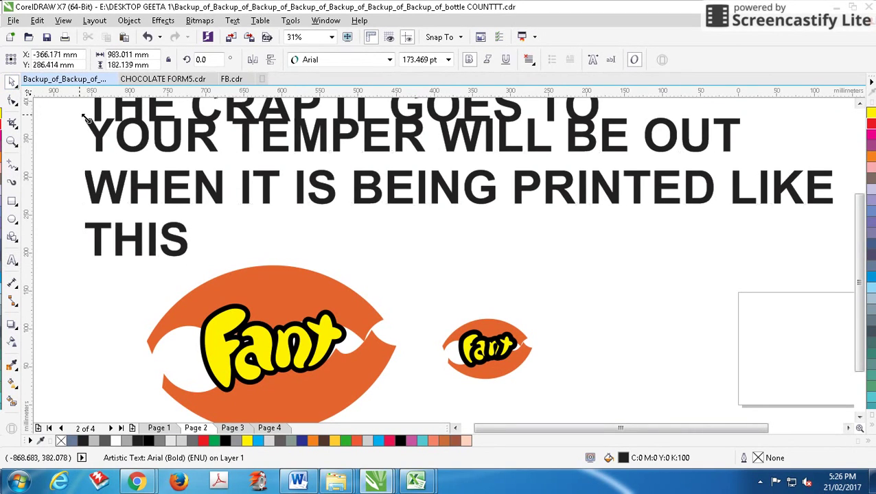
pyautogui.moveTo(79, 113); pyautogui.dragTo(120, 140)
pyautogui.scroll(-2, 341, 192)
pyautogui.scroll(2, 353, 234)
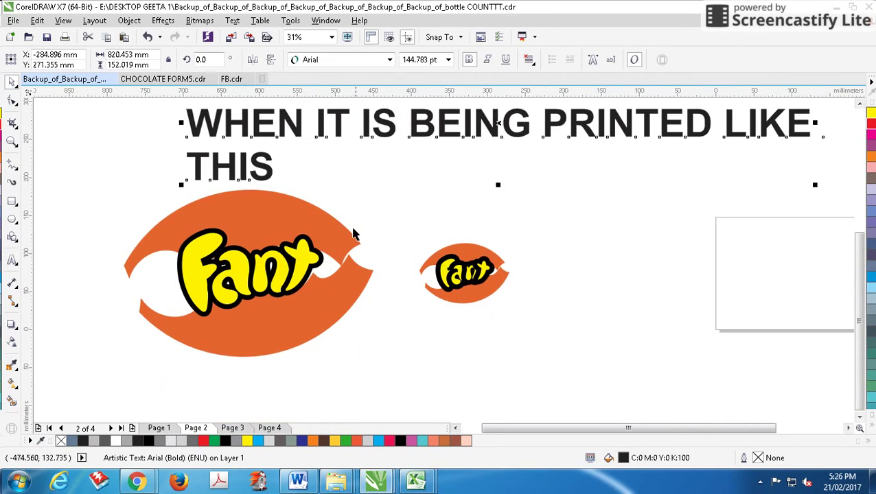
# Step: Duplicate the full-size logo and place the copy far to the left of the existing artwork
pyautogui.moveTo(374, 188); pyautogui.dragTo(61, 358)
pyautogui.scroll(-1, 615, 268)
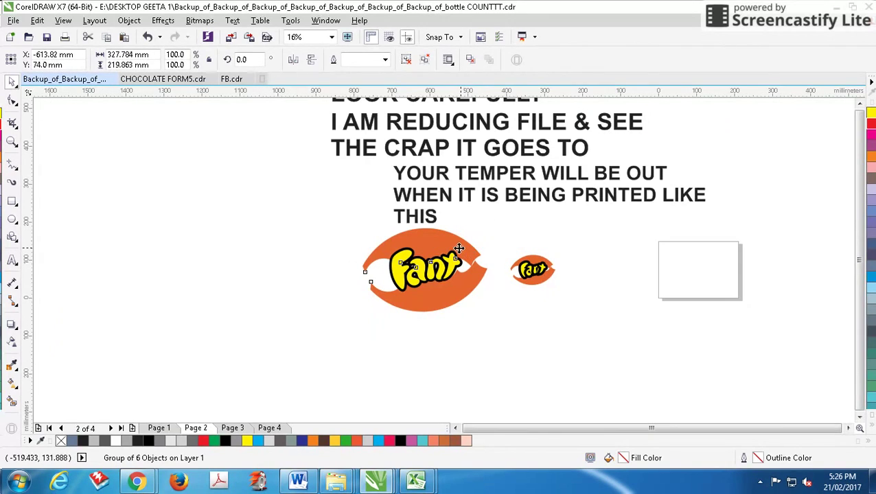
pyautogui.moveTo(459, 249); pyautogui.dragTo(310, 248)
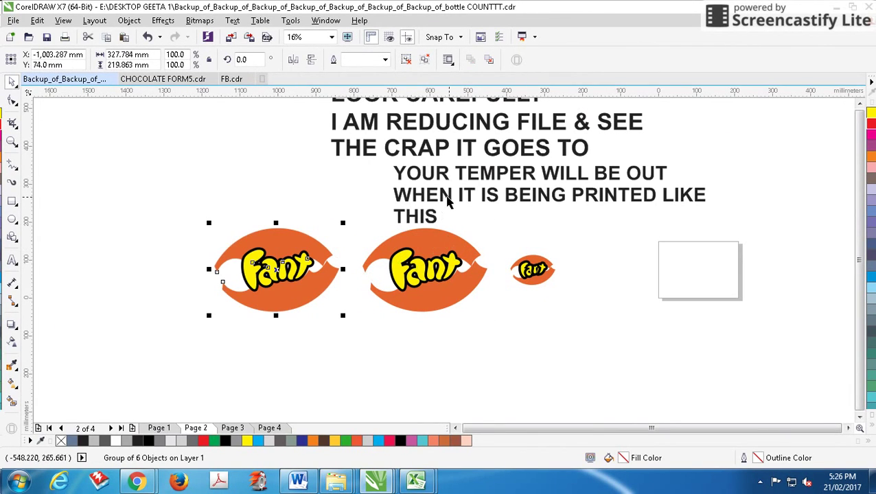
pyautogui.scroll(-1, 280, 248)
pyautogui.moveTo(449, 259); pyautogui.dragTo(314, 231)
# Step: Duplicate the "YOUR TEMPER WILL BE OUT" caption above the separate logo copy and replace its text with "2 WAYS TO PROVIDE FILE TO CLIENTS"
pyautogui.moveTo(517, 228); pyautogui.dragTo(230, 175)
pyautogui.rightClick(230, 174)
pyautogui.doubleClick(269, 176)
pyautogui.scroll(1, 289, 199)
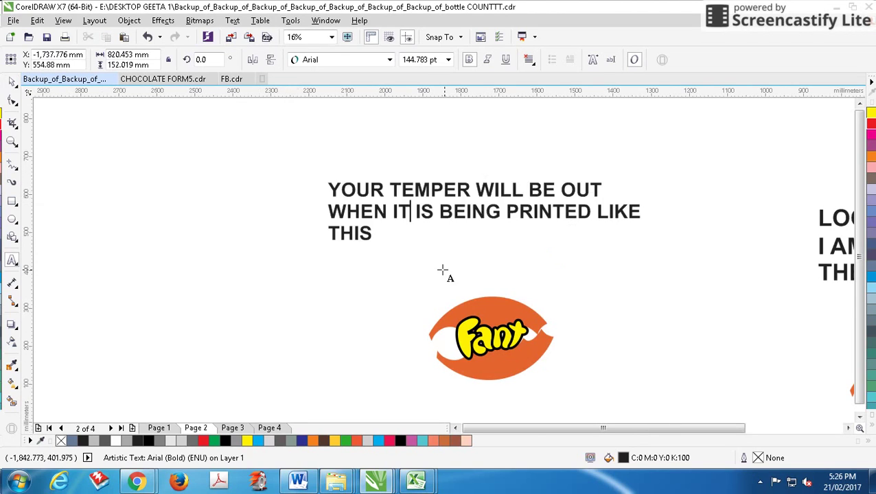
pyautogui.hotkey('ctrl', 'a')
pyautogui.write('2')
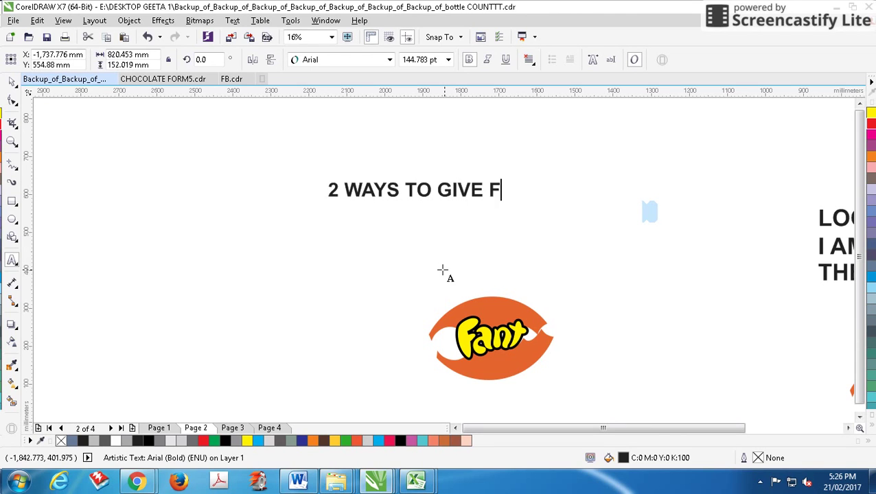
pyautogui.hotkey('ctrl', 'shift', 'Left')
pyautogui.write('PROVIDE FILE')
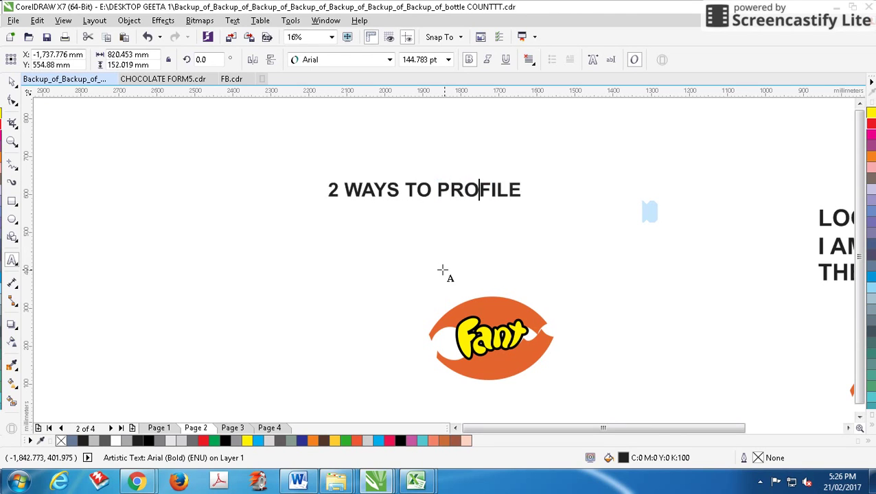
pyautogui.write(' T')
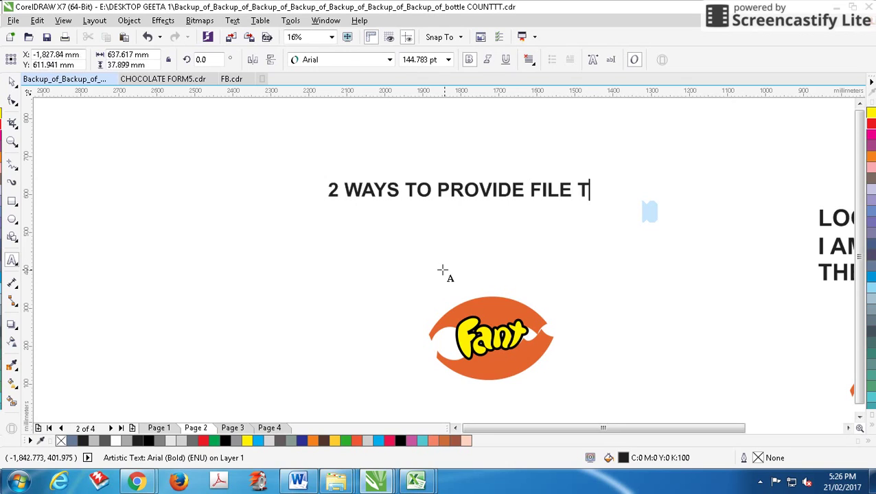
pyautogui.write('O CLIENTS')
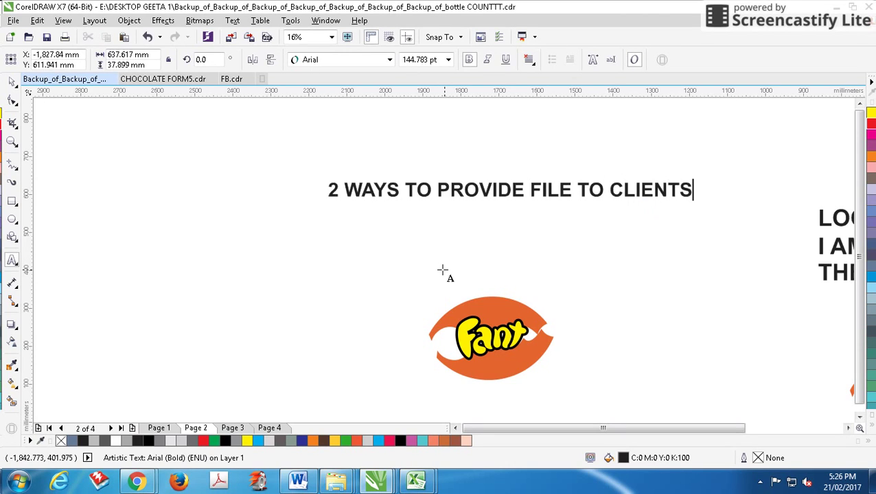
# Step: Duplicate the "2 WAYS TO PROVIDE FILE TO CLIENTS" caption just below itself and replace its text with "IN THIS FILE THERS A OUTLINE PROBLEM"
pyautogui.hotkey('ctrl', 'space')
pyautogui.moveTo(389, 258); pyautogui.dragTo(626, 401)
pyautogui.scroll(3, 565, 237)
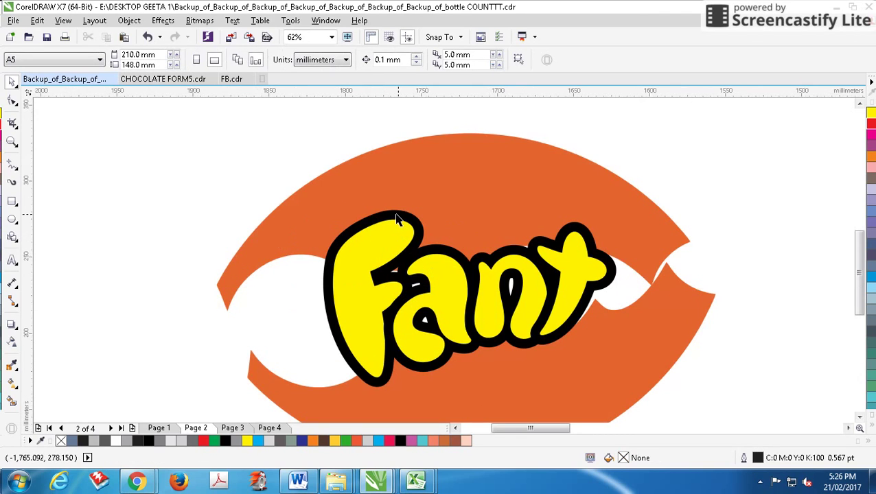
pyautogui.scroll(-4, 494, 155)
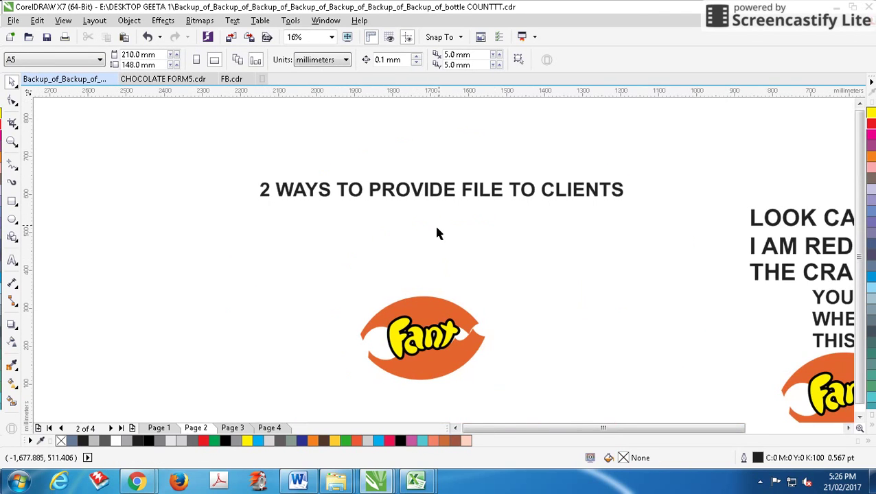
pyautogui.click(436, 201)
pyautogui.moveTo(436, 201); pyautogui.dragTo(437, 231)
pyautogui.doubleClick(437, 230)
pyautogui.hotkey('ctrl', 'a')
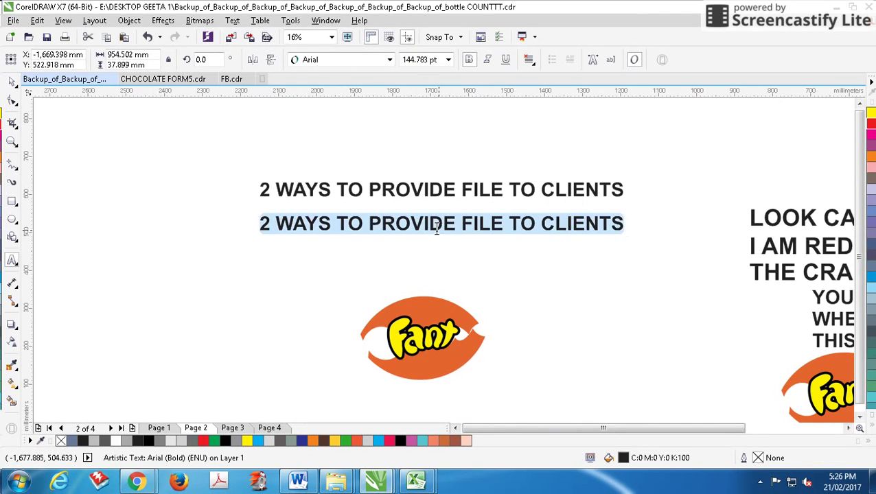
pyautogui.write('IN THIS FILE')
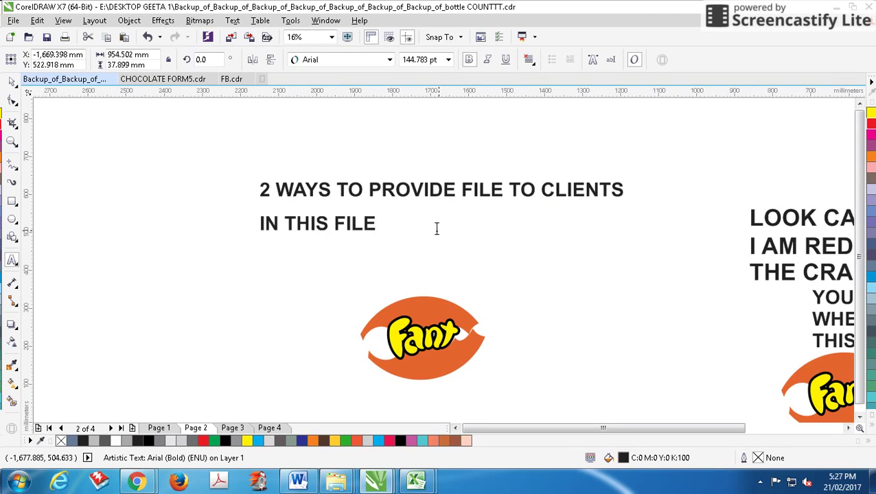
pyautogui.write(' THERS A')
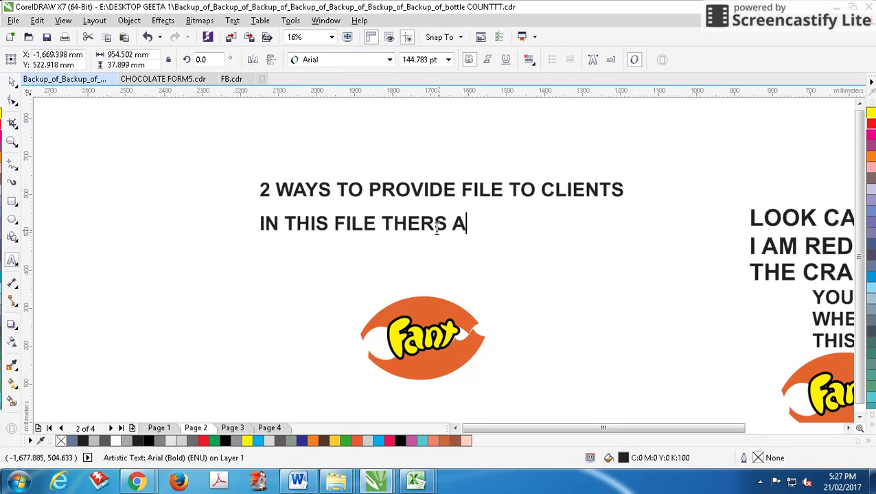
pyautogui.write(' OUTLINE PROBLEM')
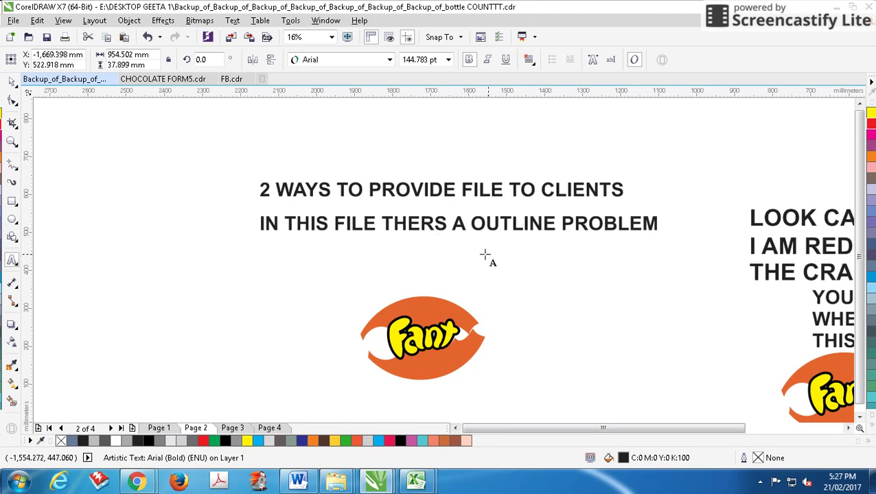
# Step: Insert "ENLARGEMENT" before "PROBLEM" in the lower caption and break "PROBLEM" onto a second line
pyautogui.scroll(2, 420, 273)
pyautogui.scroll(-2, 442, 264)
pyautogui.click(536, 214)
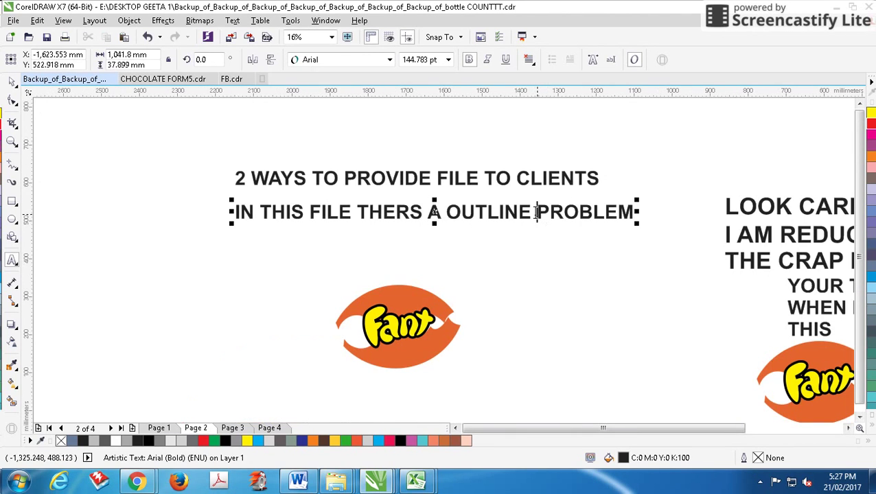
pyautogui.write('ENLARGEMENT')
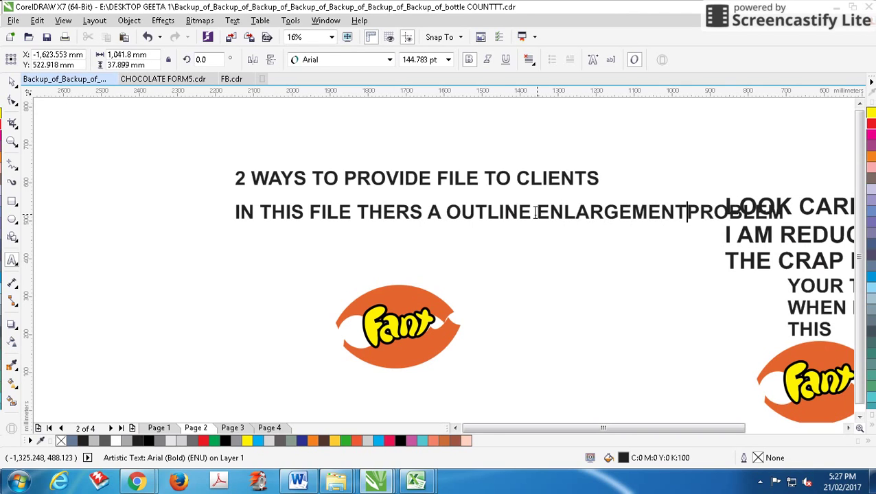
pyautogui.press('Return')
# Step: Duplicate the outline problem caption, replace the copy's text with "F11", and place it above the logo
pyautogui.scroll(2, 453, 308)
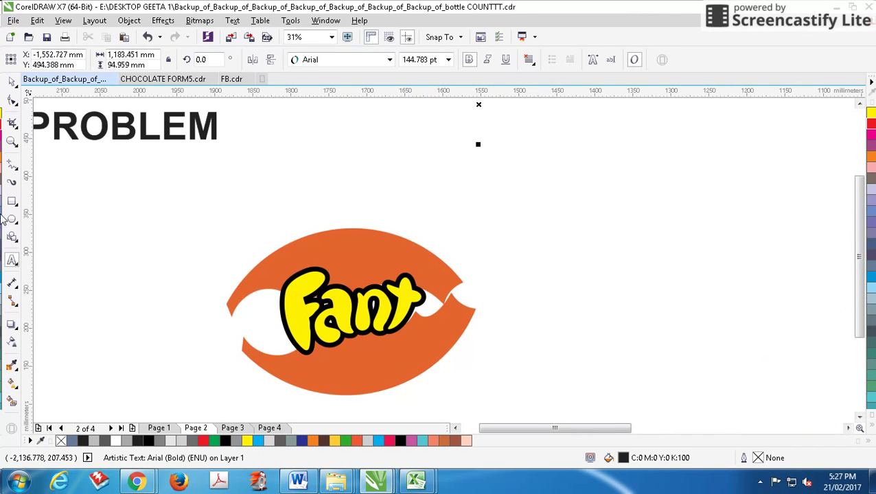
pyautogui.click(12, 83)
pyautogui.click(309, 282)
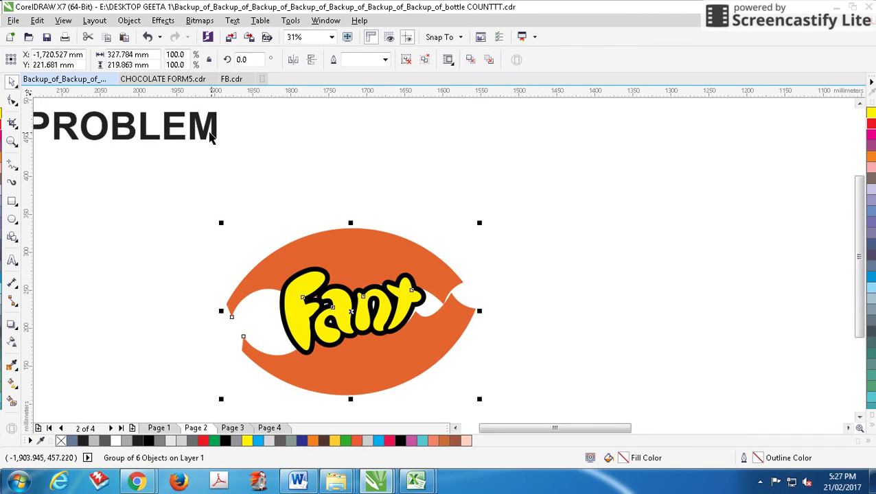
pyautogui.moveTo(207, 136); pyautogui.dragTo(289, 204)
pyautogui.rightClick(289, 204)
pyautogui.press('F8')
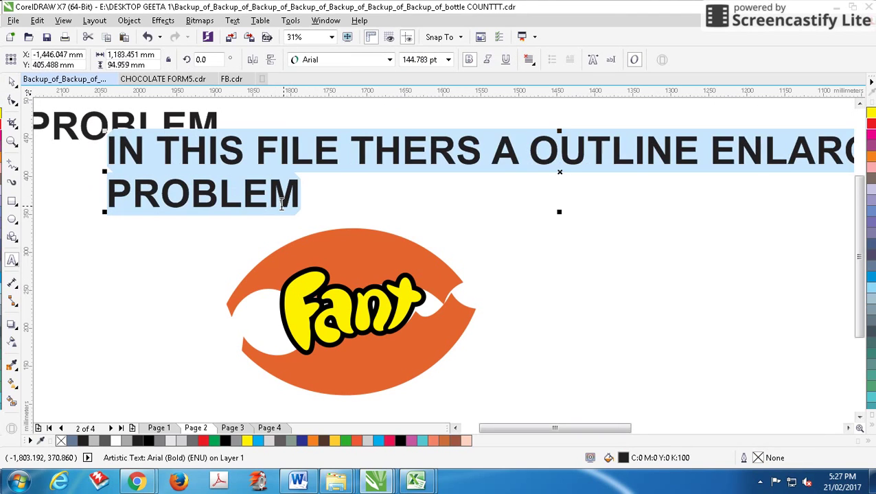
pyautogui.write('F11')
pyautogui.hotkey('ctrl', 'space')
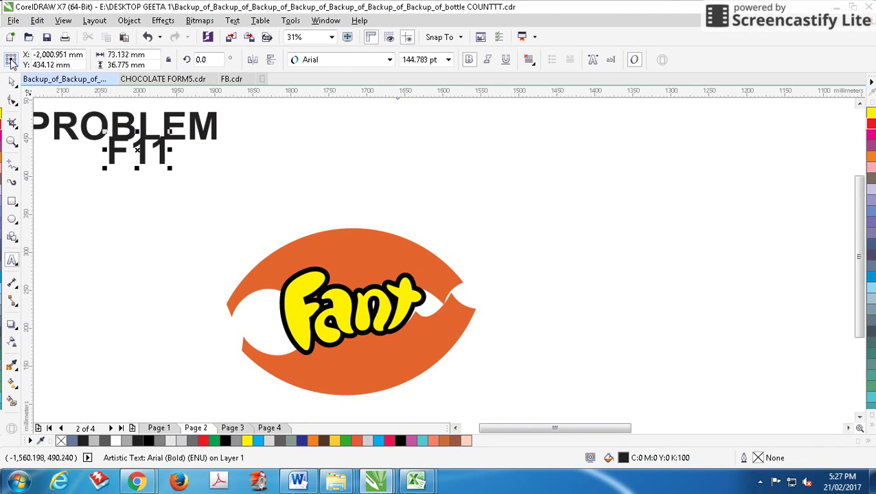
pyautogui.moveTo(140, 152); pyautogui.dragTo(398, 166)
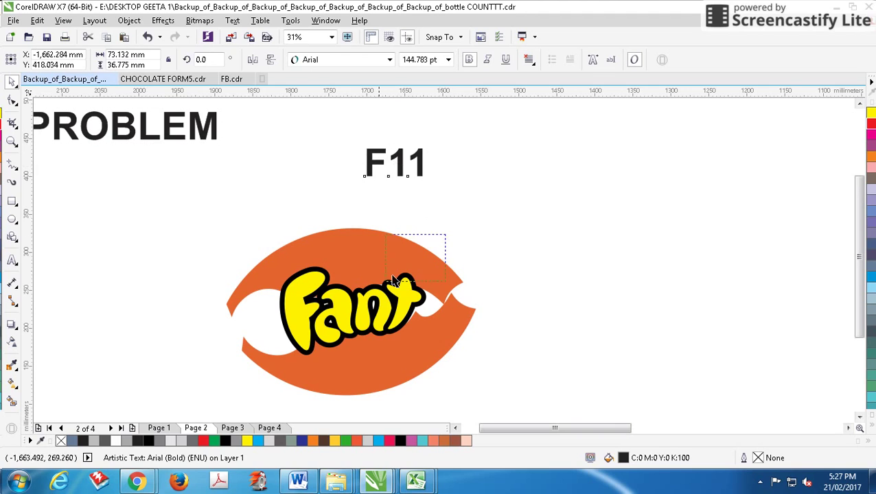
# Step: Ungroup the logo and open the fill settings of the four yellow letters, then cancel without changing the fill
pyautogui.click(255, 364)
pyautogui.click(264, 348)
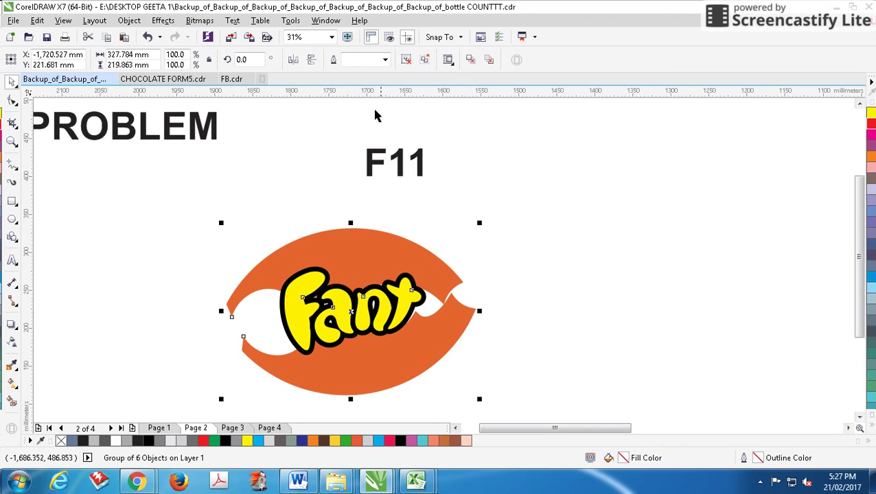
pyautogui.click(425, 60)
pyautogui.moveTo(444, 220); pyautogui.dragTo(250, 390)
pyautogui.press('F11')
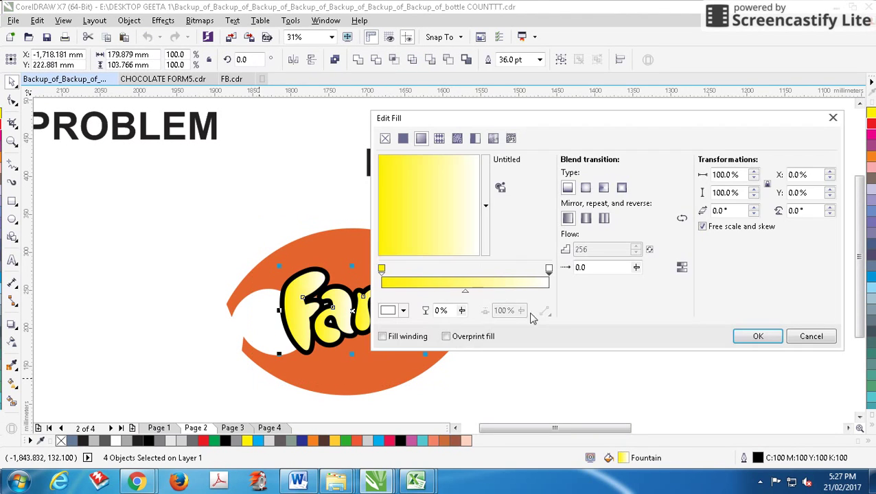
pyautogui.click(814, 338)
# Step: Change the "F11" caption above the logo to "F12"
pyautogui.doubleClick(416, 158)
pyautogui.moveTo(414, 159); pyautogui.dragTo(425, 161)
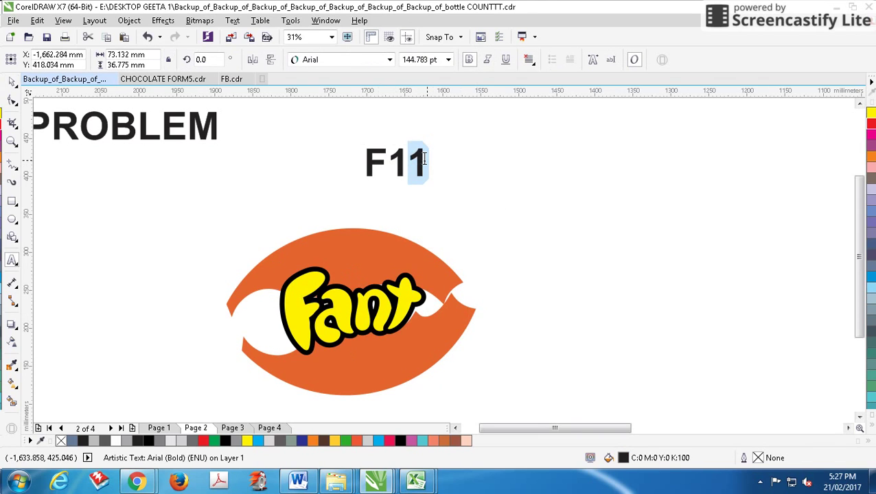
pyautogui.write('2')
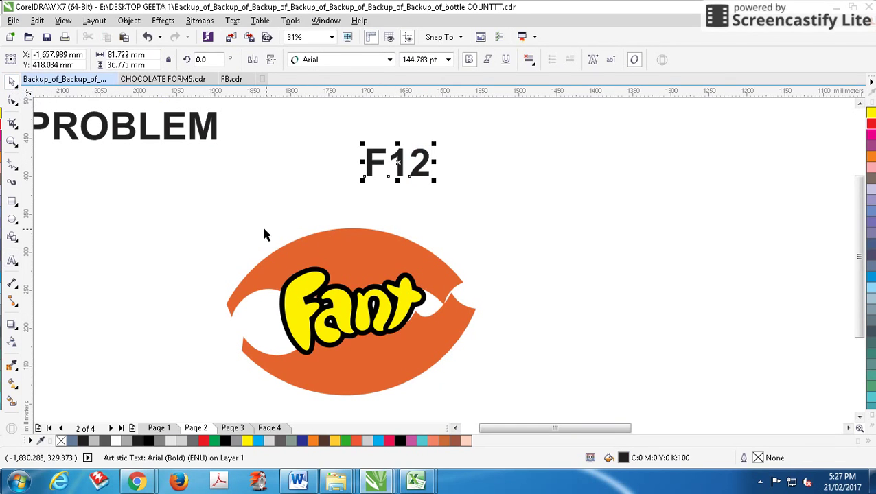
# Step: Turn on Scale with object in the outline settings of the four yellow letters
pyautogui.moveTo(266, 235); pyautogui.dragTo(428, 351)
pyautogui.scroll(1, 297, 350)
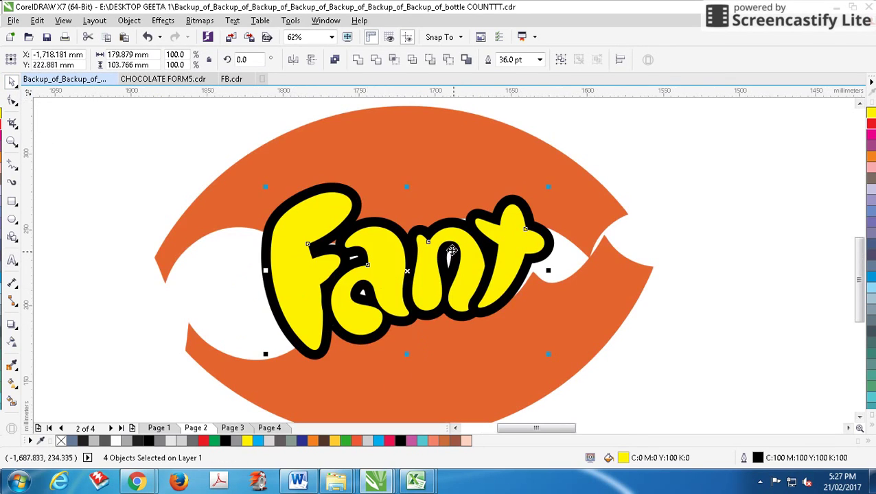
pyautogui.press('F12')
pyautogui.moveTo(415, 107); pyautogui.dragTo(686, 110)
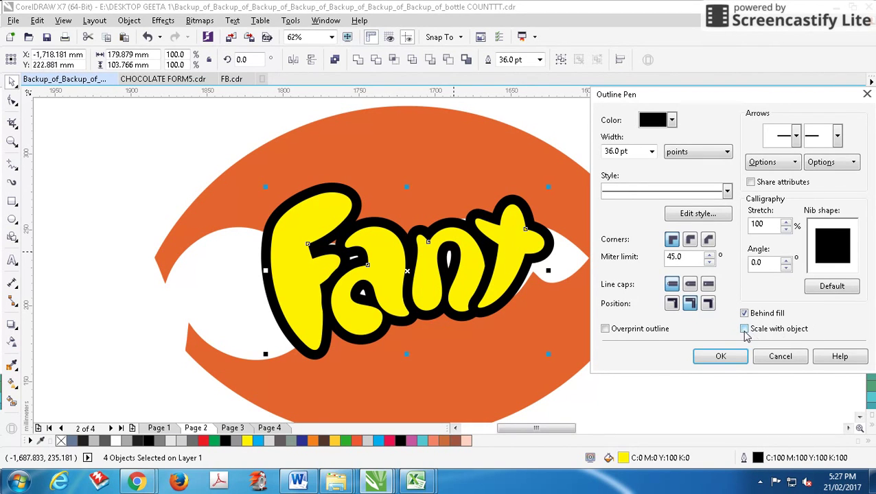
pyautogui.click(718, 356)
# Step: Move the whole logo from under the "F12" caption to the empty area left of the captions
pyautogui.scroll(-5, 453, 234)
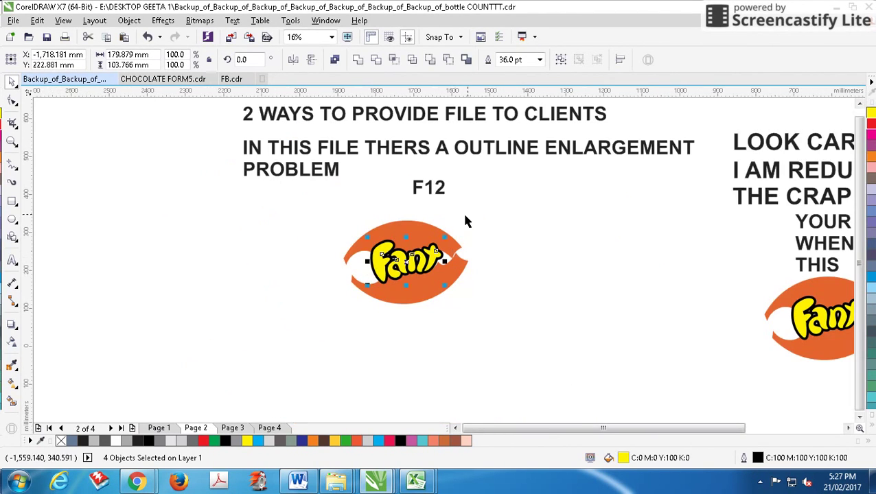
pyautogui.moveTo(470, 209); pyautogui.dragTo(316, 308)
pyautogui.scroll(-1, 495, 244)
pyautogui.moveTo(439, 258); pyautogui.dragTo(281, 297)
# Step: Place an enlarged caption copy of about 673 pt above the moved logo and replace its text with "SEE"
pyautogui.rightClick(217, 236)
pyautogui.moveTo(393, 212); pyautogui.dragTo(282, 234)
pyautogui.press('F8')
pyautogui.hotkey('ctrl', 'a')
pyautogui.write('SEE')
pyautogui.hotkey('ctrl', 'space')
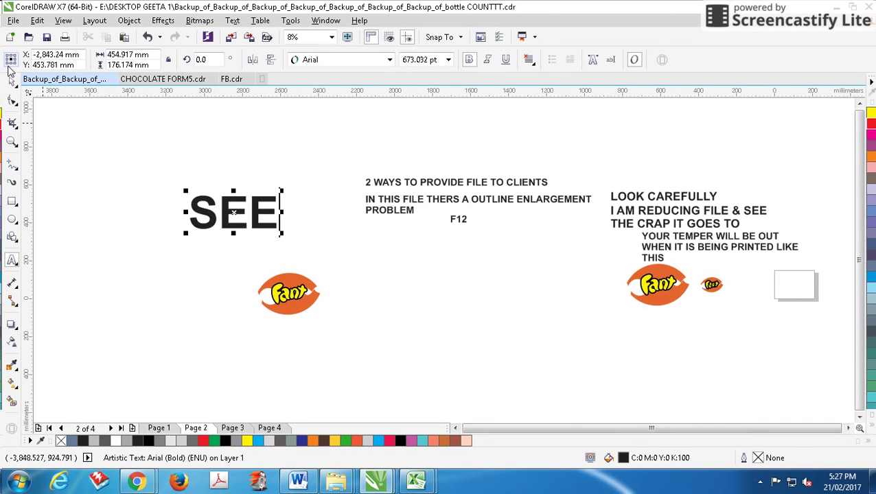
# Step: Place a copy of the logo enlarged about three times to its left, and move the "SEE" caption up above the logos
pyautogui.moveTo(371, 258); pyautogui.dragTo(232, 327)
pyautogui.moveTo(307, 294); pyautogui.dragTo(204, 165)
pyautogui.rightClick(145, 302)
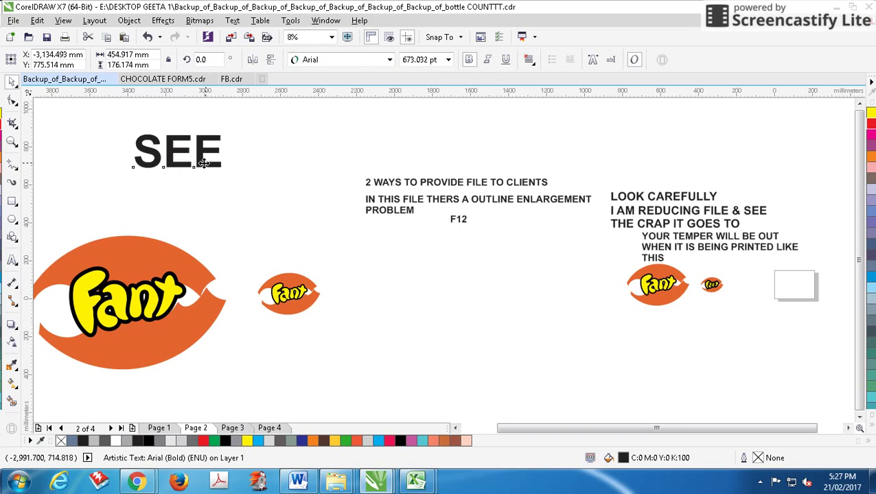
# Step: Replace the "SEE" caption's text with "SAME RESULT"
pyautogui.doubleClick(199, 165)
pyautogui.hotkey('ctrl', 'a')
pyautogui.write('SAME RESULT')
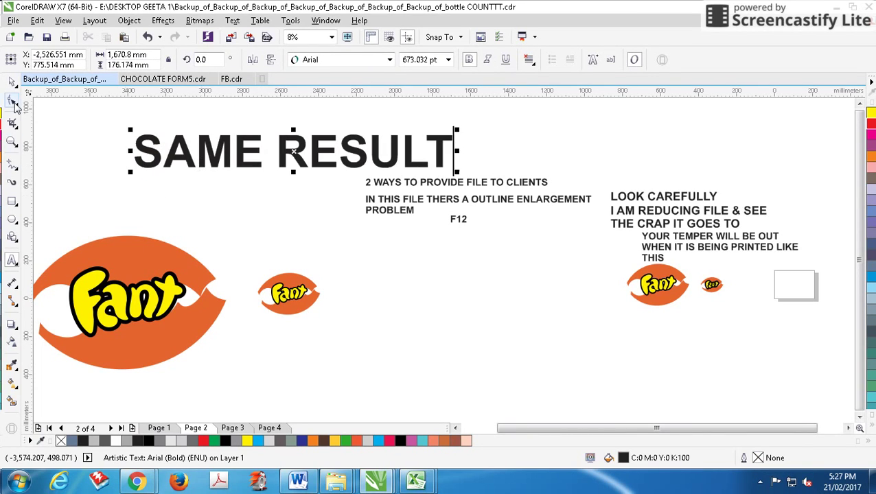
pyautogui.scroll(-1, 571, 261)
pyautogui.scroll(1, 406, 270)
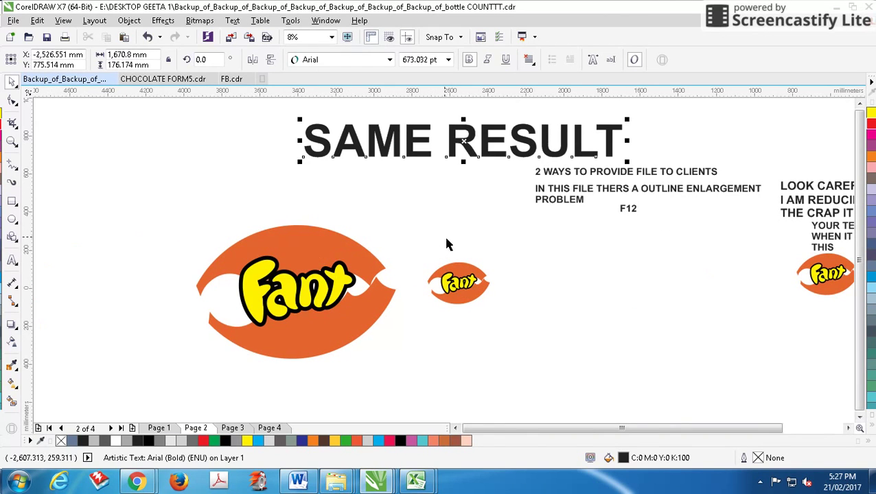
# Step: Replace the "SAME RESULT" caption with "ANOTHER", "PROFESSIONAL" and "WAY" on three separate lines
pyautogui.doubleClick(413, 152)
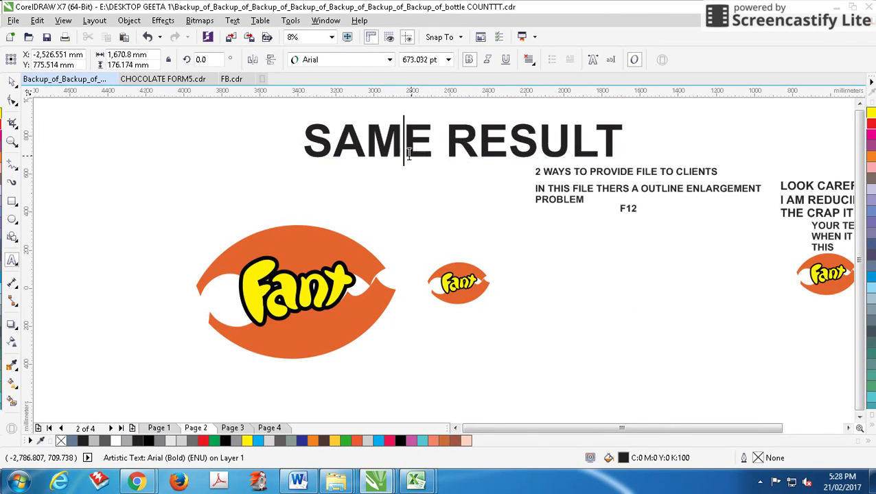
pyautogui.hotkey('ctrl', 'a')
pyautogui.write('ANOTHER')
pyautogui.press('Return')
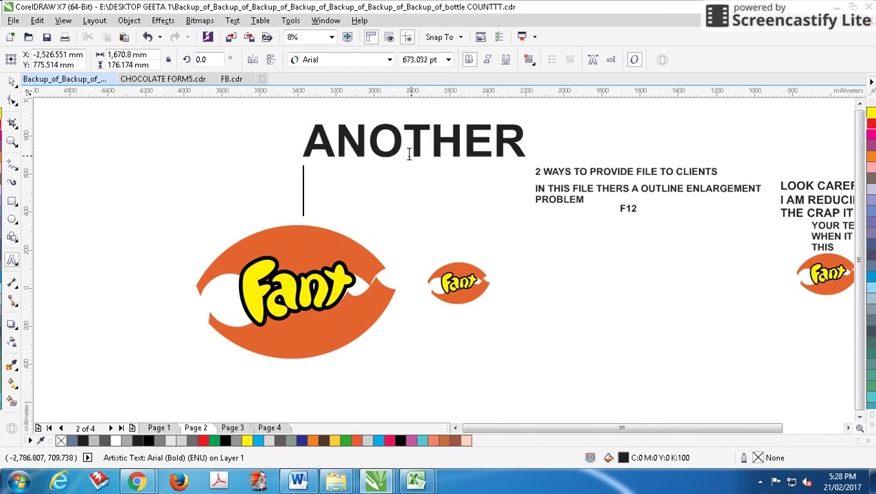
pyautogui.write('PROFESSIONAL')
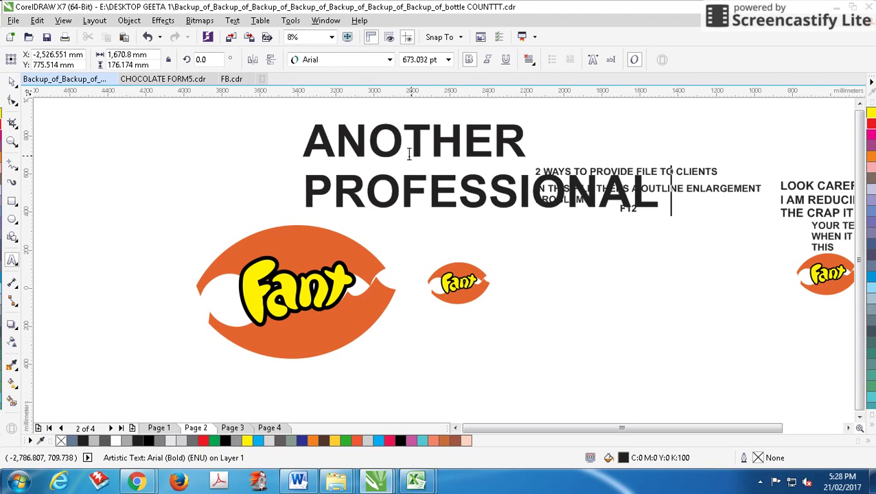
pyautogui.press('Return')
pyautogui.write('WAY')
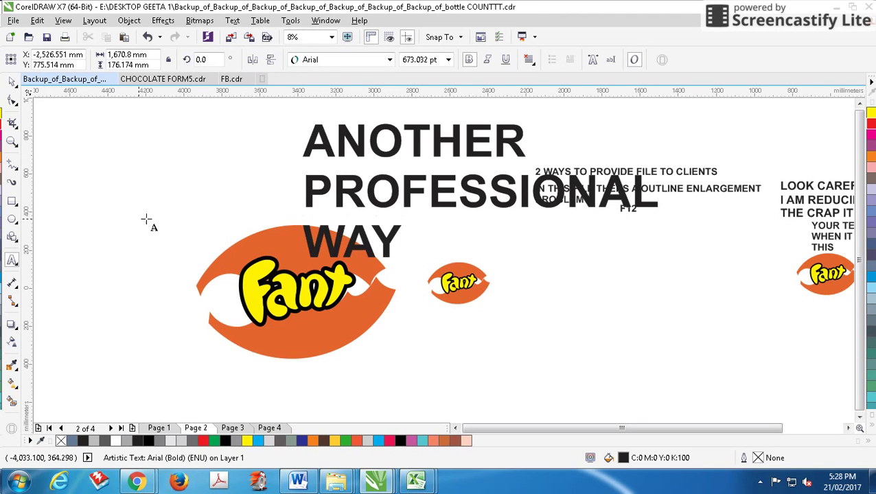
# Step: Delete the "ANOTHER PROFESSIONAL WAY" caption and all the other captions around the logos
pyautogui.click(12, 82)
pyautogui.scroll(-1, 629, 169)
pyautogui.press('Delete')
pyautogui.moveTo(339, 223); pyautogui.dragTo(646, 286)
pyautogui.press('Delete')
pyautogui.click(604, 289)
pyautogui.press('Delete')
# Step: Delete the enlarged logo copy, keeping the smaller logo beside it
pyautogui.scroll(1, 356, 316)
pyautogui.moveTo(445, 157); pyautogui.dragTo(152, 331)
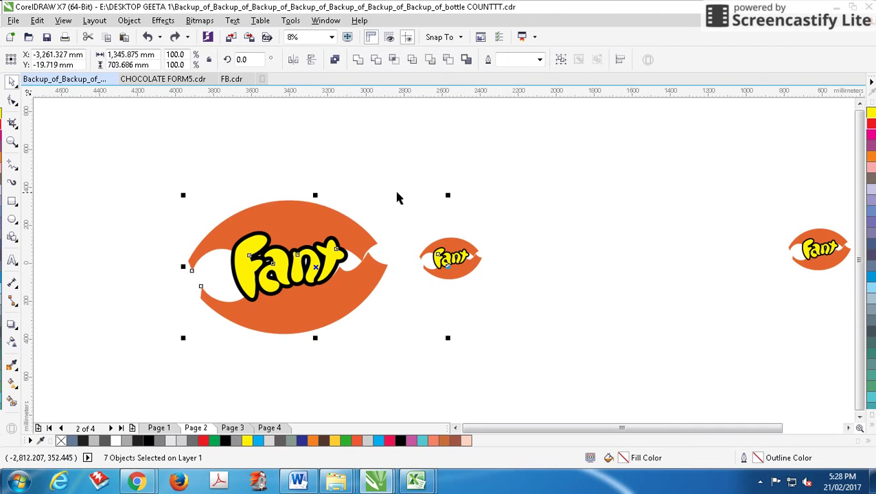
pyautogui.moveTo(410, 167); pyautogui.dragTo(196, 390)
pyautogui.press('Delete')
# Step: Convert the outlines of the remaining logo's four yellow letters to objects
pyautogui.scroll(4, 454, 255)
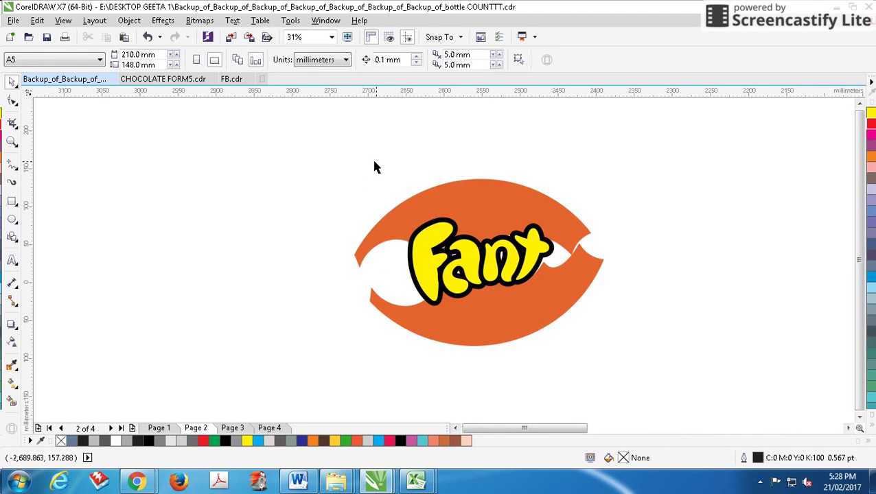
pyautogui.moveTo(374, 167); pyautogui.dragTo(579, 332)
pyautogui.click(122, 22)
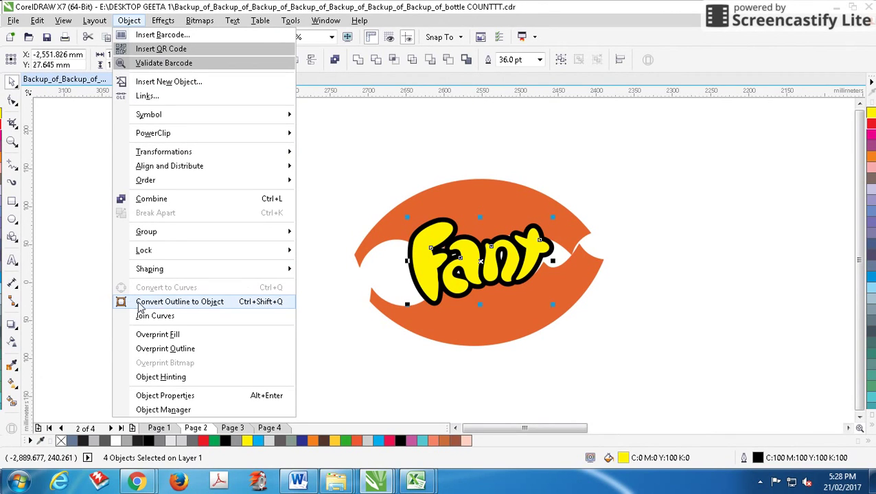
pyautogui.click(234, 303)
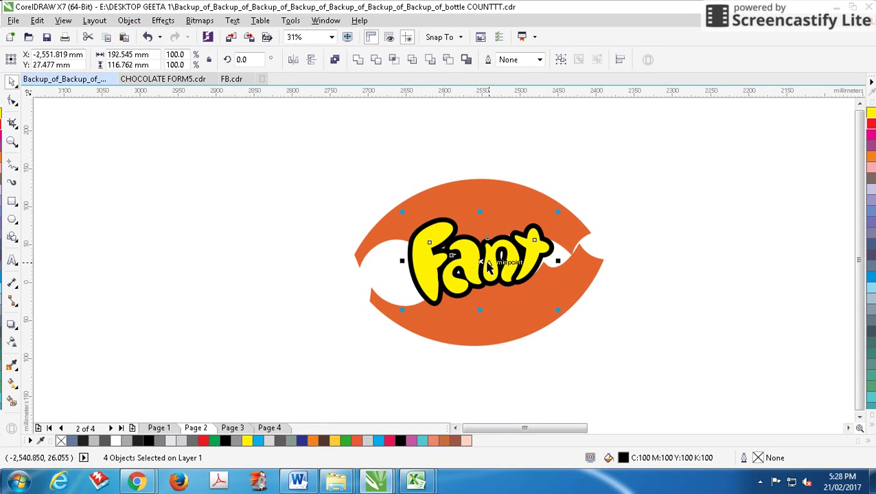
# Step: Duplicate the entire logo with the converted outlines and place the copy to its left
pyautogui.moveTo(670, 139); pyautogui.dragTo(333, 373)
pyautogui.moveTo(553, 276); pyautogui.dragTo(264, 328)
pyautogui.rightClick(265, 328)
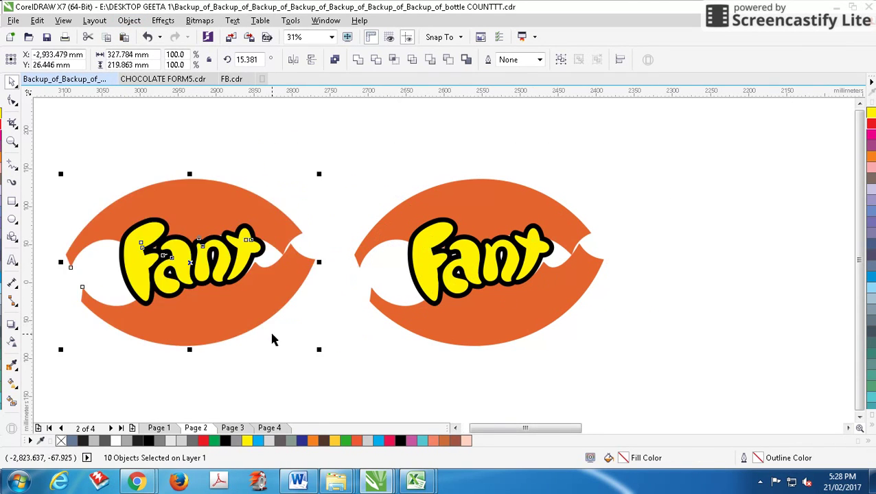
pyautogui.scroll(-1, 271, 330)
pyautogui.scroll(1, 328, 291)
# Step: Add the caption "NO ISSUE OF OUTLINE" above the logo copy and enlarge it to about 473 mm wide
pyautogui.click(345, 277)
pyautogui.scroll(2, 432, 267)
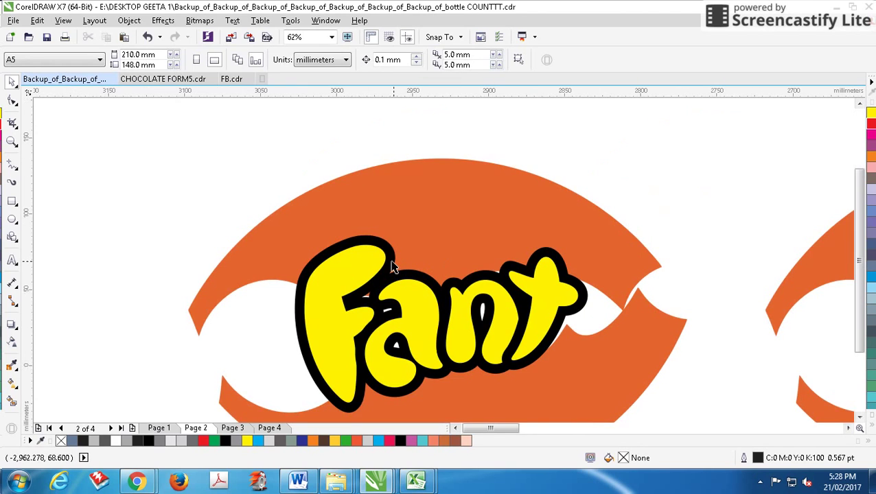
pyautogui.click(412, 198)
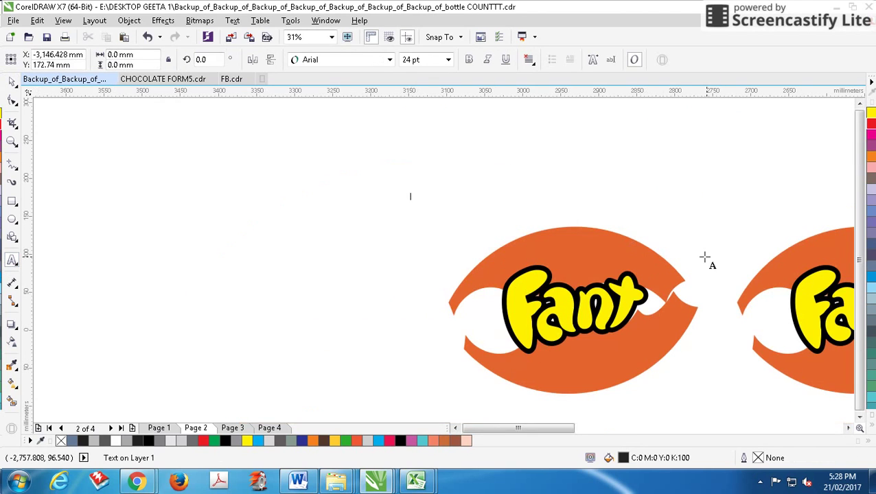
pyautogui.write('NO ISSUE OF OUTLINE')
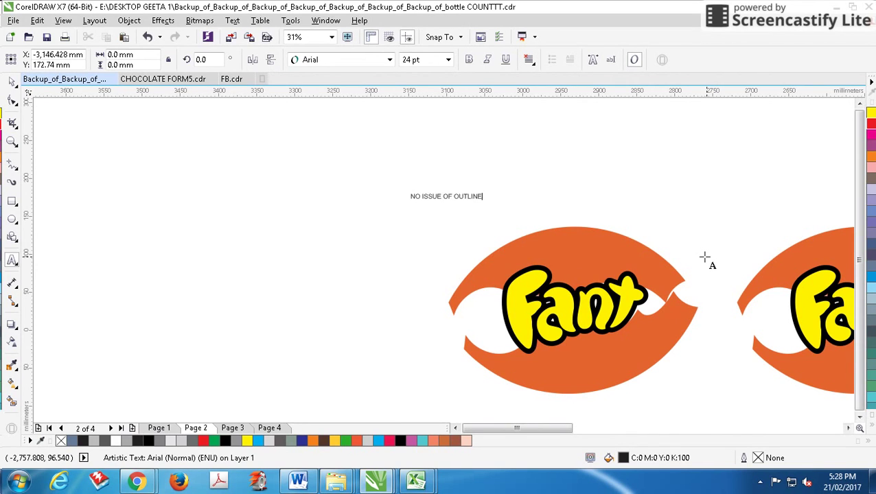
pyautogui.press('Escape')
pyautogui.click(12, 79)
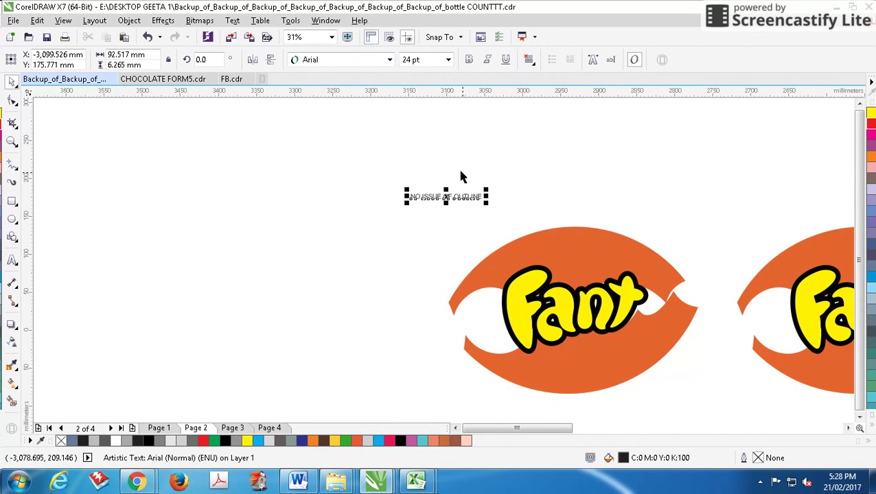
pyautogui.moveTo(486, 190); pyautogui.dragTo(777, 169)
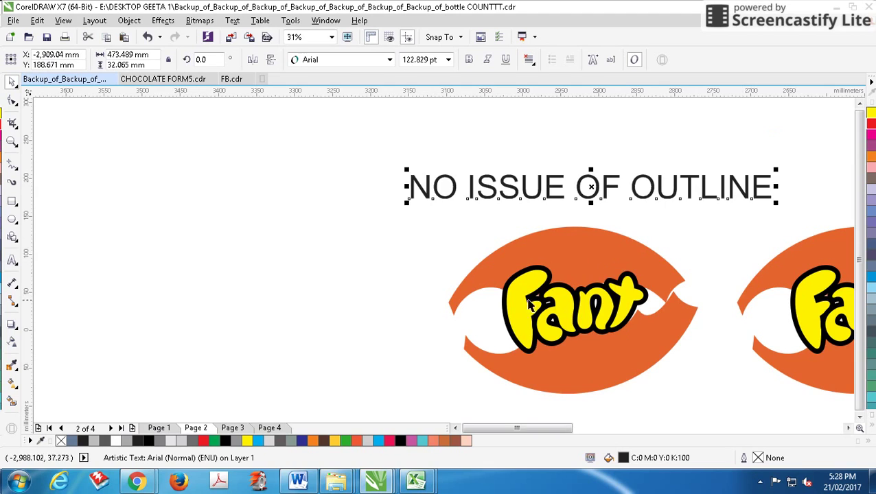
# Step: Move the black outline of the logo copy's letter F away from its yellow fill and undo the move
pyautogui.scroll(1, 530, 304)
pyautogui.click(481, 216)
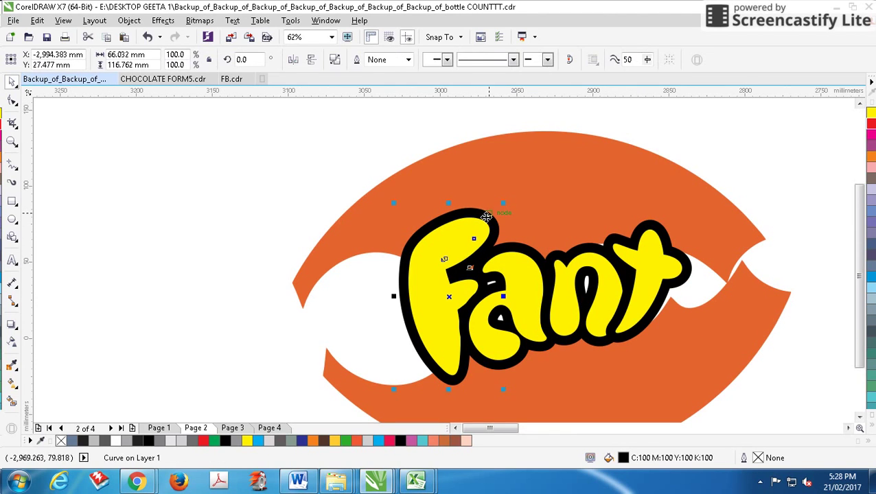
pyautogui.scroll(-1, 486, 231)
pyautogui.moveTo(438, 256); pyautogui.dragTo(322, 204)
pyautogui.hotkey('ctrl', 'z')
# Step: Move the black outlines of all four letters together off the logo copy and undo the move
pyautogui.scroll(1, 486, 277)
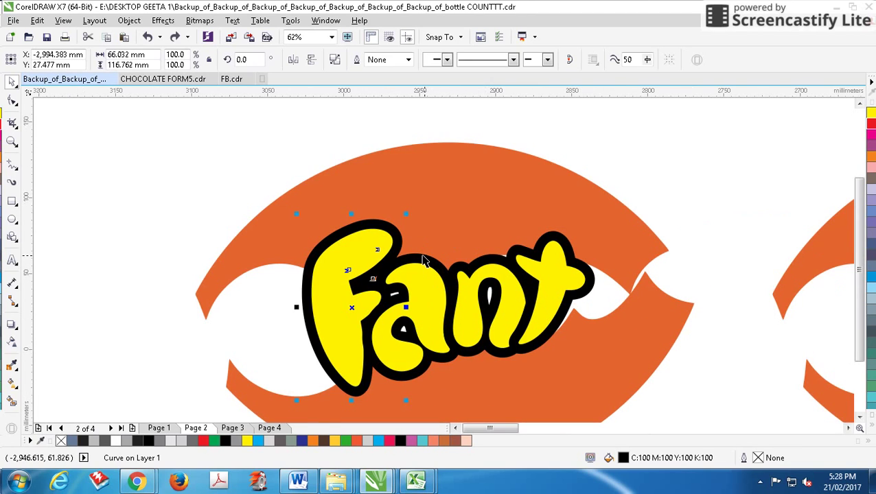
pyautogui.keyDown('shift'); pyautogui.click(423, 256); pyautogui.keyUp('shift')
pyautogui.keyDown('shift'); pyautogui.click(462, 266); pyautogui.keyUp('shift')
pyautogui.keyDown('shift'); pyautogui.click(523, 253); pyautogui.keyUp('shift')
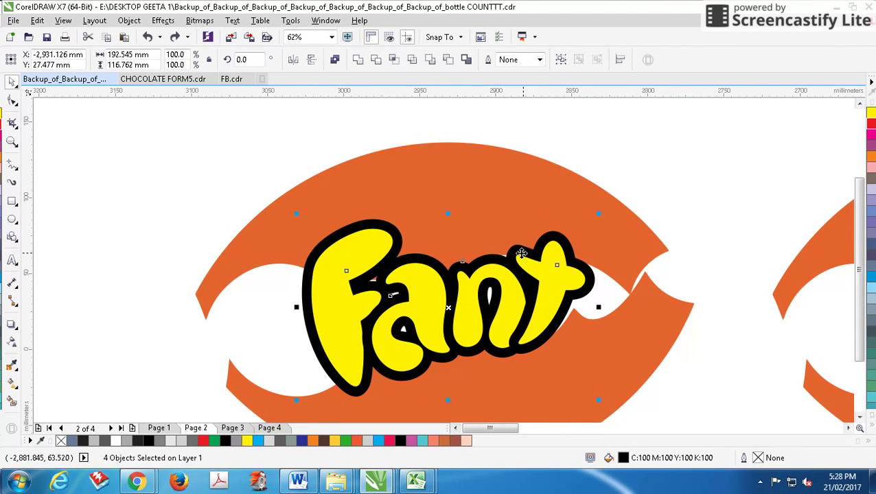
pyautogui.scroll(-1, 523, 252)
pyautogui.moveTo(468, 265); pyautogui.dragTo(234, 266)
pyautogui.scroll(-1, 452, 260)
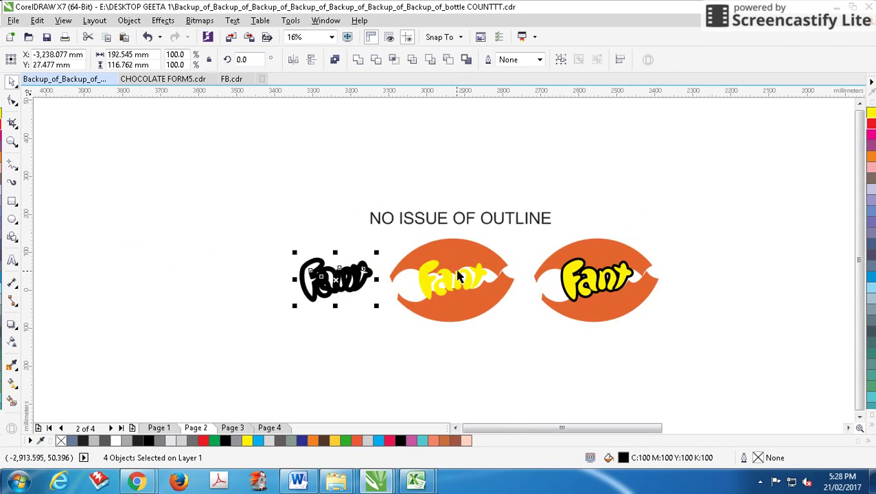
pyautogui.scroll(1, 446, 268)
pyautogui.hotkey('ctrl', 'z')
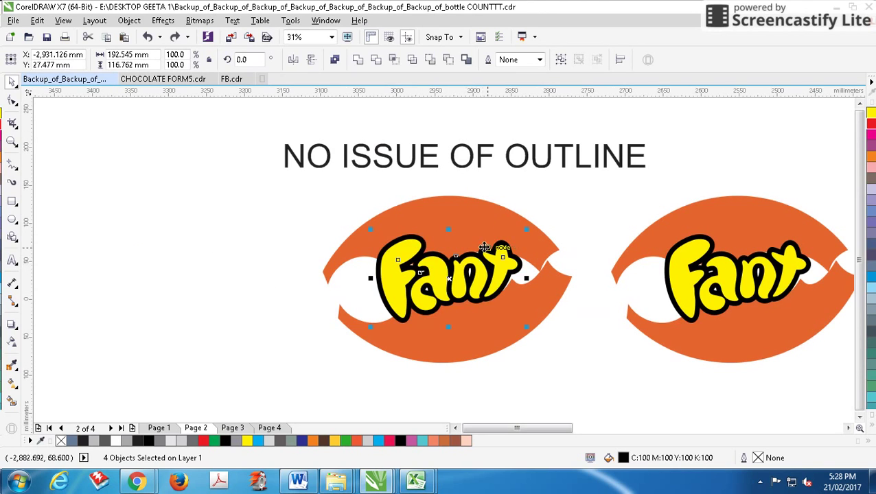
# Step: Move the caption higher above the logos and add the second line "NOW WELD" to it
pyautogui.click(479, 164)
pyautogui.moveTo(479, 164); pyautogui.dragTo(462, 127)
pyautogui.doubleClick(462, 127)
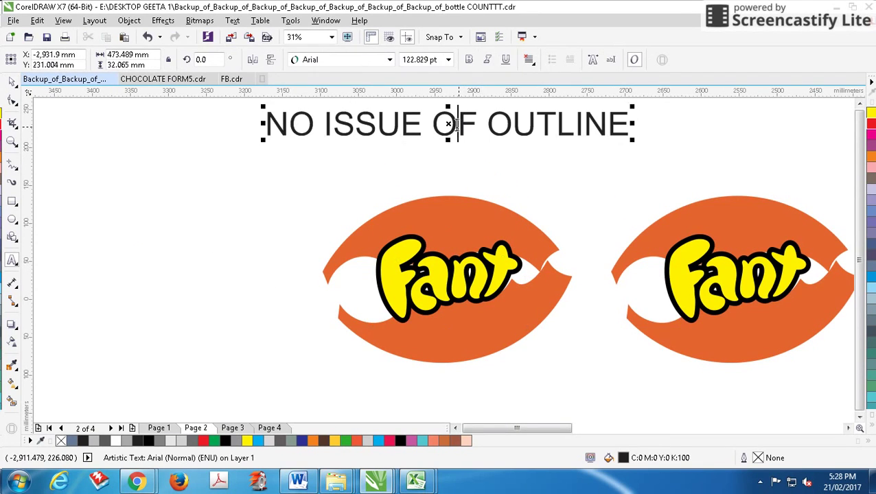
pyautogui.press('End')
pyautogui.press('Return')
pyautogui.write('NOW WELD')
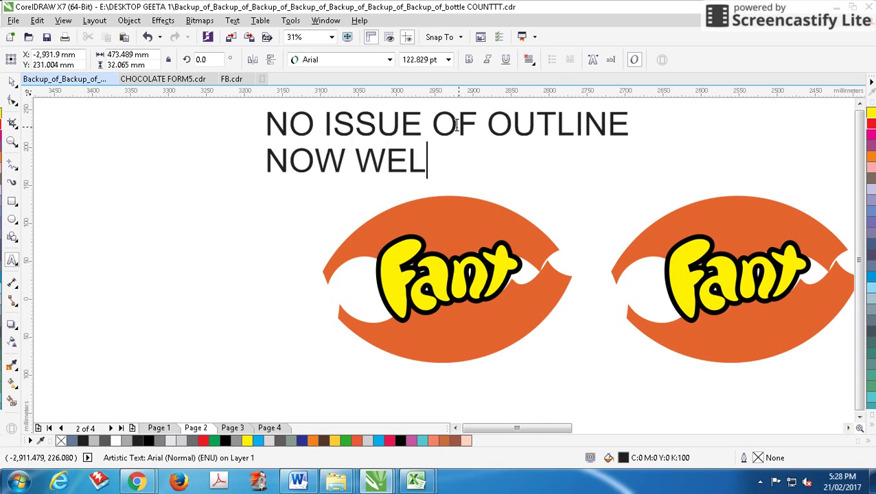
pyautogui.click(7, 83)
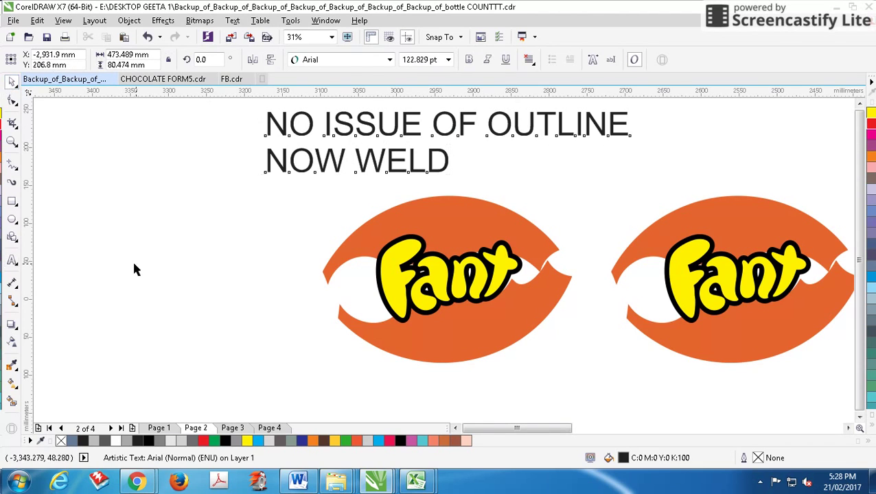
pyautogui.click(133, 263)
# Step: Weld the black outlines of the logo copy's four letters into one shape
pyautogui.scroll(1, 422, 246)
pyautogui.click(436, 248)
pyautogui.scroll(1, 472, 281)
pyautogui.keyDown('shift'); pyautogui.click(528, 275); pyautogui.keyUp('shift')
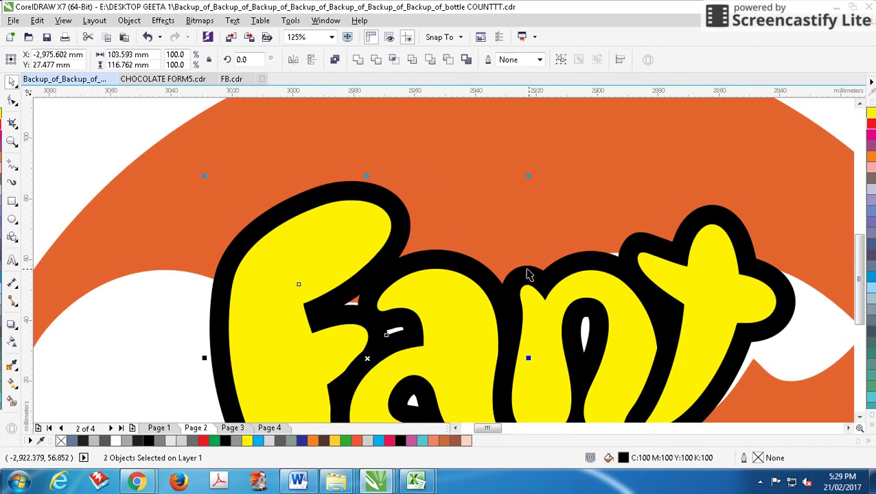
pyautogui.keyDown('shift'); pyautogui.click(578, 267); pyautogui.keyUp('shift')
pyautogui.keyDown('shift'); pyautogui.click(635, 251); pyautogui.keyUp('shift')
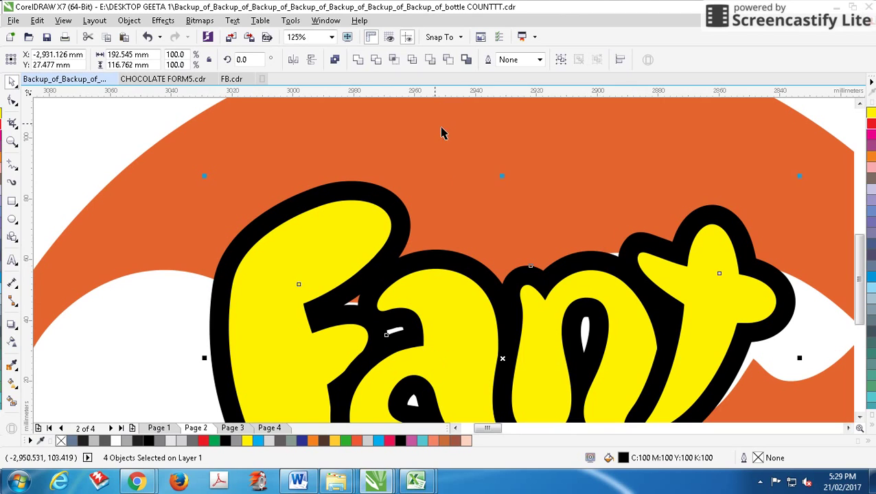
pyautogui.click(354, 59)
pyautogui.scroll(-2, 523, 203)
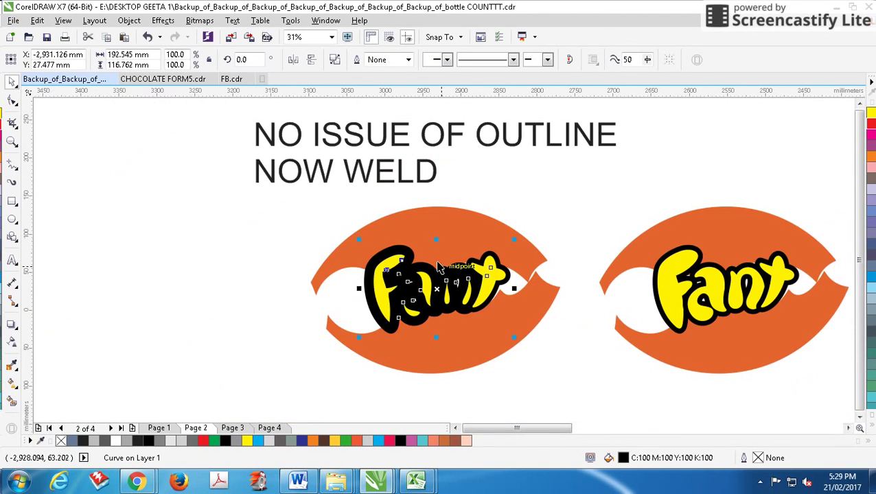
# Step: Take the welded black outline away, group the four yellow letters and restore the outline in place
pyautogui.press('Delete')
pyautogui.moveTo(328, 221); pyautogui.dragTo(516, 344)
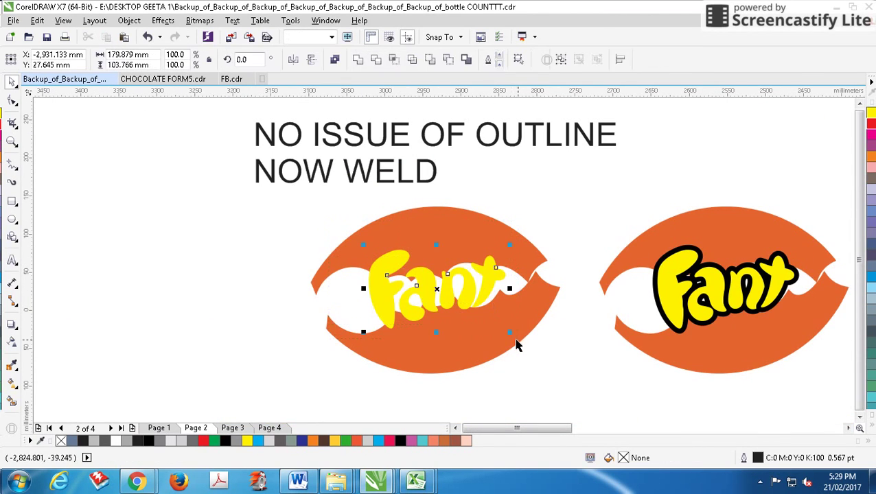
pyautogui.click(515, 198)
pyautogui.hotkey('ctrl', 'z')
# Step: Bring the grouped yellow lettering to the front of the welded black outline
pyautogui.click(484, 273)
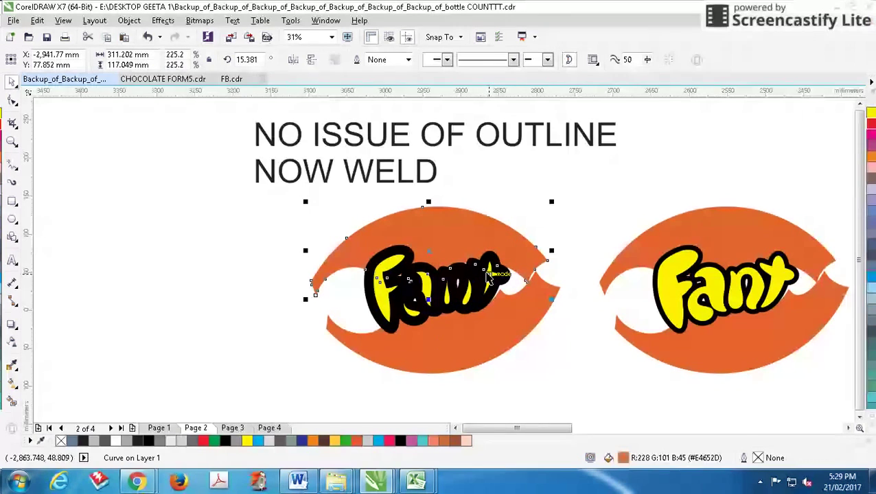
pyautogui.click(621, 320)
pyautogui.click(381, 302)
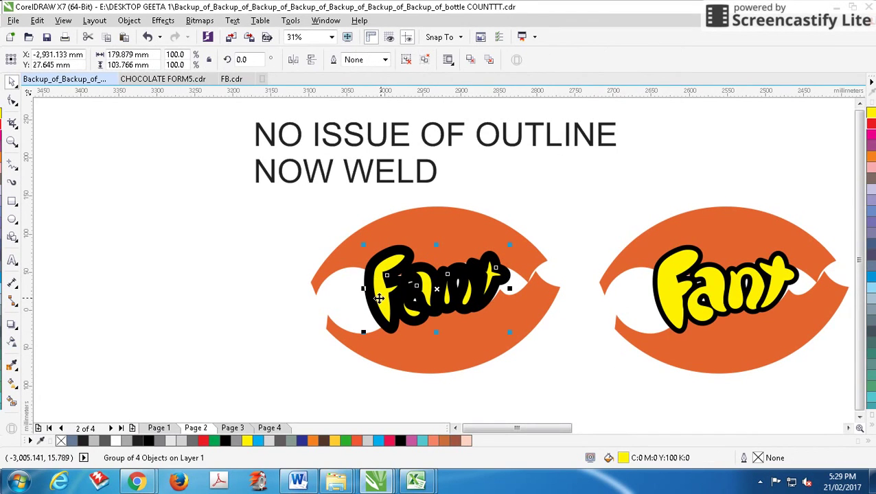
pyautogui.press('Escape')
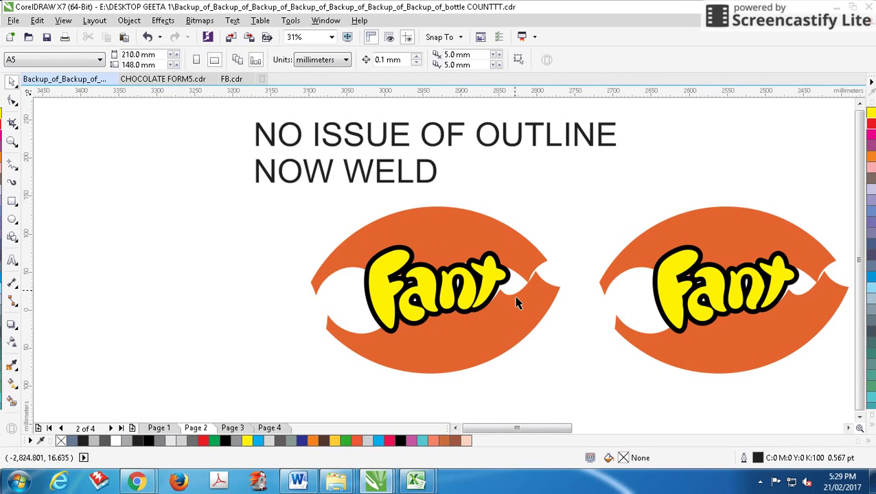
# Step: Weld the upper and lower orange shapes of the logo copy into one object
pyautogui.click(401, 246)
pyautogui.keyDown('shift'); pyautogui.click(474, 332); pyautogui.keyUp('shift')
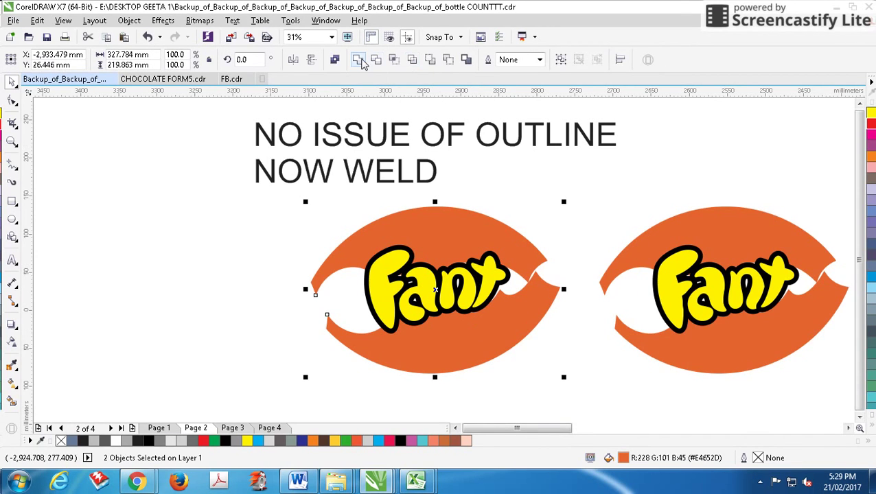
pyautogui.click(357, 63)
# Step: Move the welded orange shape and the welded black outline off the logo separately, undoing each move
pyautogui.click(553, 234)
pyautogui.moveTo(498, 235); pyautogui.dragTo(369, 198)
pyautogui.hotkey('ctrl', 'z')
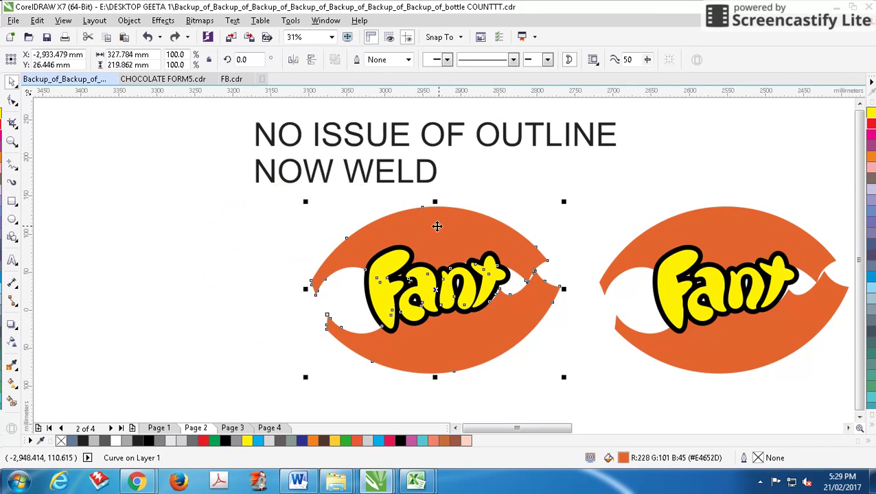
pyautogui.click(515, 213)
pyautogui.moveTo(402, 247); pyautogui.dragTo(287, 178)
pyautogui.hotkey('ctrl', 'z')
# Step: Trim the orange shape with the welded black outline, keeping the outline in place
pyautogui.scroll(1, 447, 275)
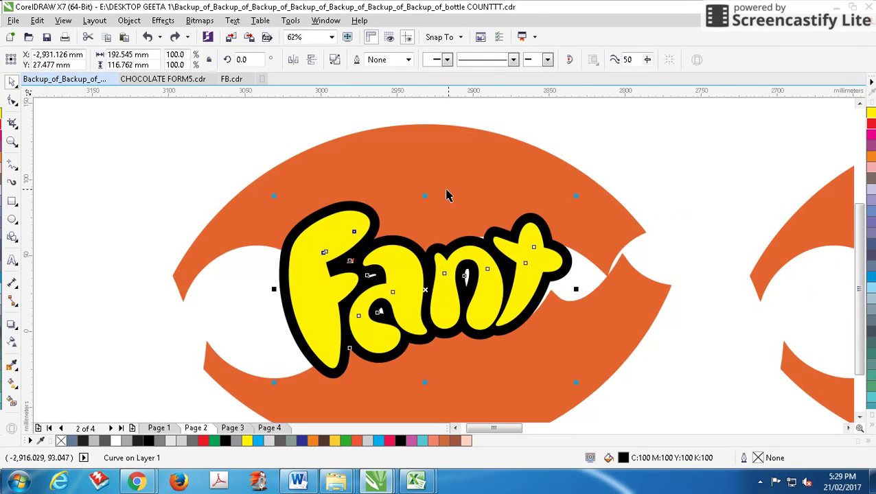
pyautogui.keyDown('shift'); pyautogui.click(445, 180); pyautogui.keyUp('shift')
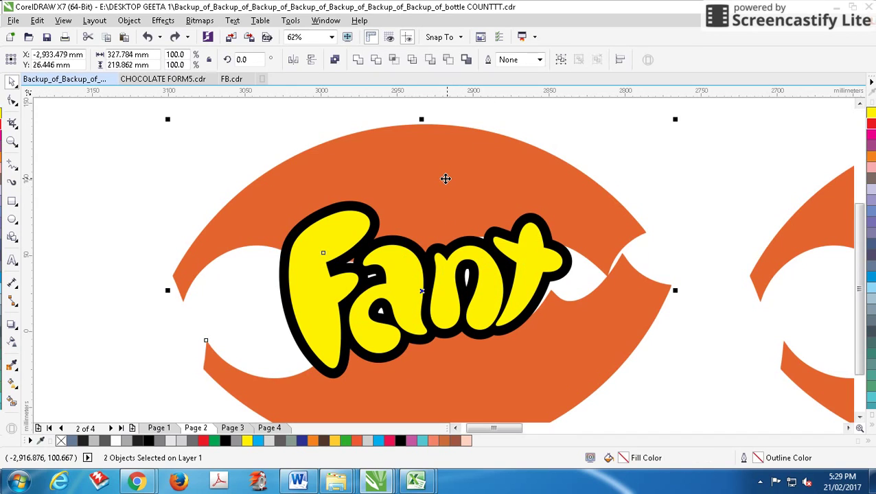
pyautogui.click(376, 60)
pyautogui.click(274, 133)
# Step: Move the black outline aside twice to check the cut-out in the orange shape, undoing each move
pyautogui.moveTo(328, 208); pyautogui.dragTo(217, 171)
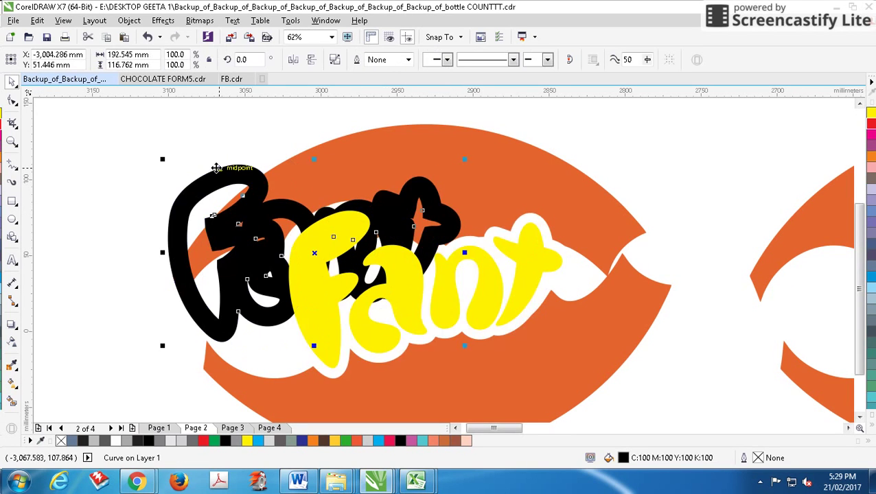
pyautogui.hotkey('ctrl', 'z')
pyautogui.scroll(-1, 461, 249)
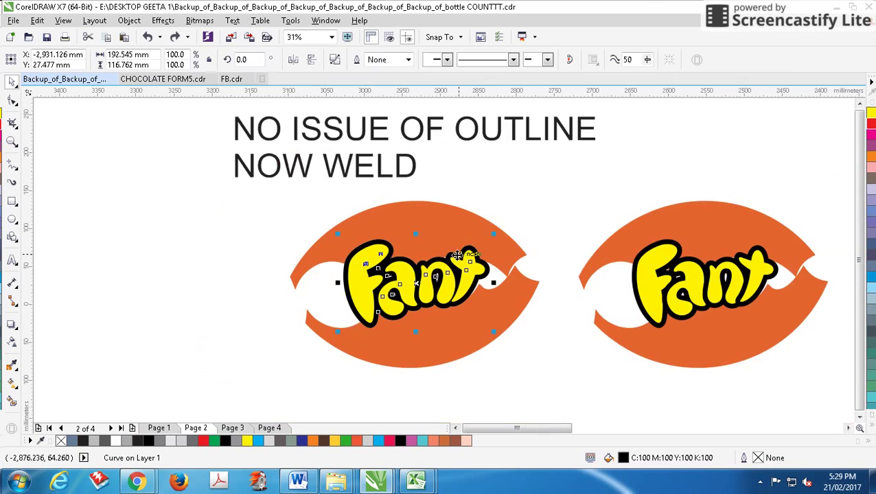
pyautogui.moveTo(460, 253); pyautogui.dragTo(288, 244)
pyautogui.hotkey('ctrl', 'z')
# Step: Duplicate the logo with the welded and trimmed parts and place the copy well to its left
pyautogui.moveTo(199, 177); pyautogui.dragTo(572, 386)
pyautogui.scroll(-1, 476, 222)
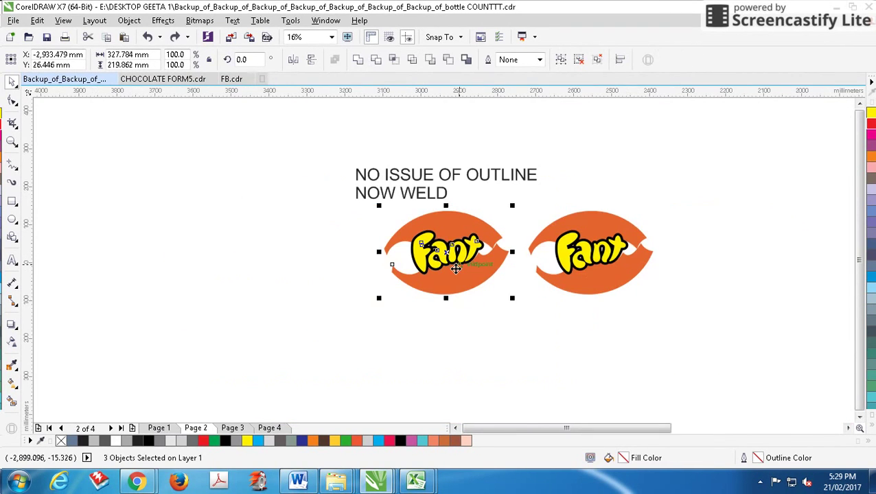
pyautogui.rightClick(191, 276)
pyautogui.moveTo(456, 267); pyautogui.dragTo(176, 334)
# Step: Move the new copy's black outline beside its yellow lettering below the orange shape and undo the moves of both parts
pyautogui.click(208, 299)
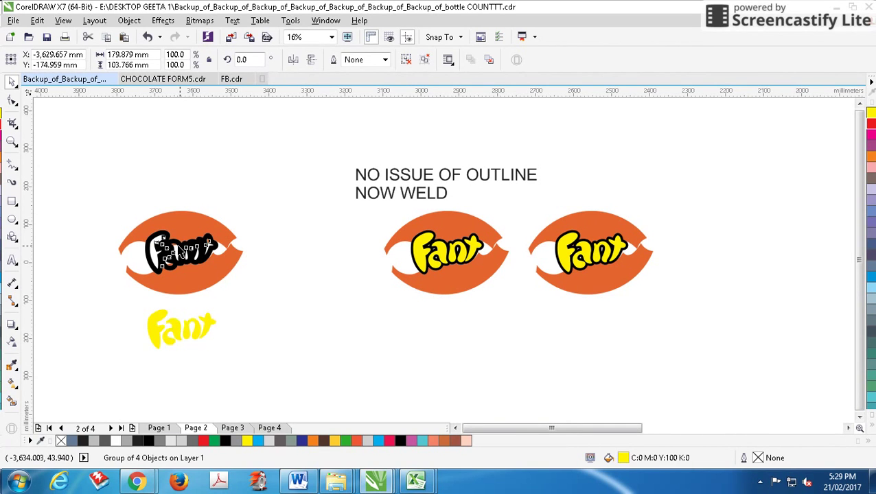
pyautogui.moveTo(179, 251); pyautogui.dragTo(286, 327)
pyautogui.scroll(1, 203, 291)
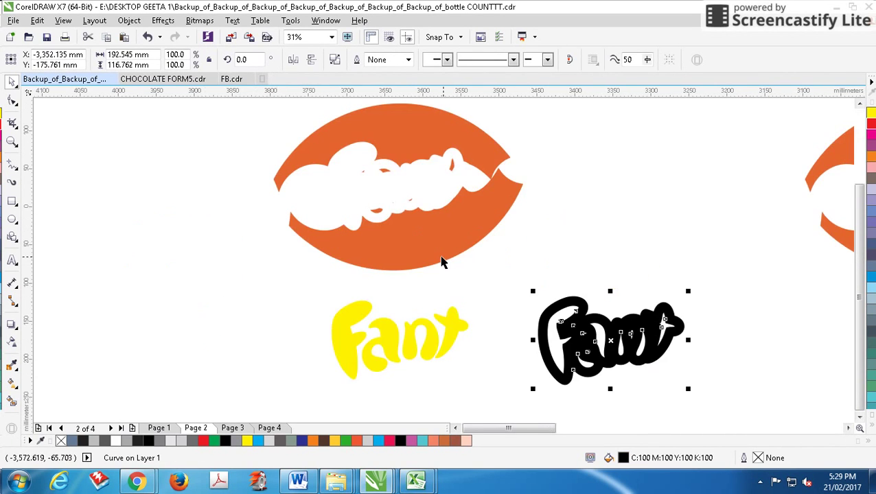
pyautogui.hotkey('ctrl', 'z')
pyautogui.hotkey('ctrl', 'z')
# Step: Trim the new copy's black outline with the grouped yellow lettering
pyautogui.click(492, 124)
pyautogui.scroll(2, 359, 156)
pyautogui.click(445, 260)
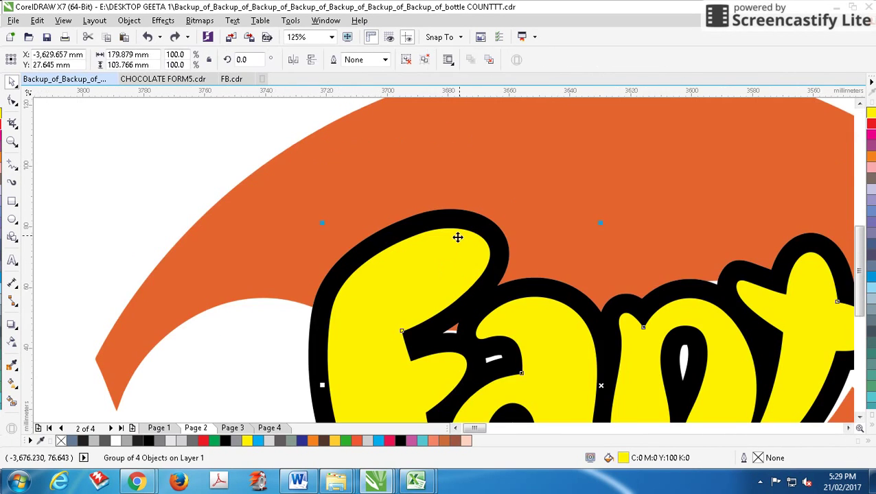
pyautogui.keyDown('shift'); pyautogui.click(460, 221); pyautogui.keyUp('shift')
pyautogui.click(360, 63)
pyautogui.click(242, 138)
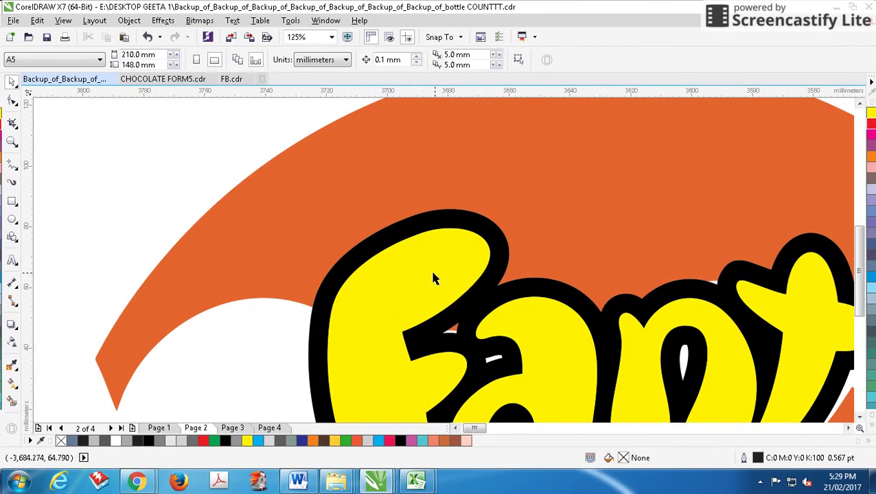
# Step: Move the yellow lettering below the logo to check the trimmed black outline and undo the move
pyautogui.click(437, 267)
pyautogui.scroll(-2, 445, 251)
pyautogui.moveTo(482, 272); pyautogui.dragTo(482, 402)
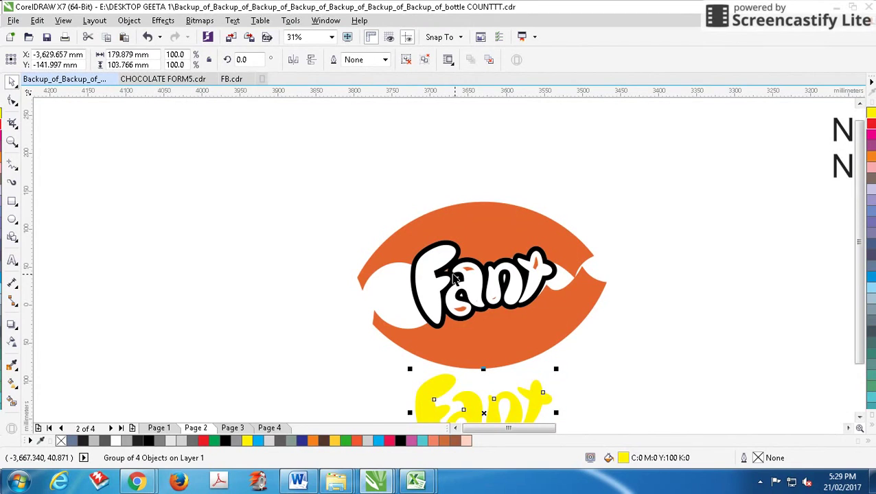
pyautogui.hotkey('ctrl', 'z')
# Step: Trim the new copy's orange shape with the grouped yellow lettering
pyautogui.keyDown('shift'); pyautogui.click(486, 231); pyautogui.keyUp('shift')
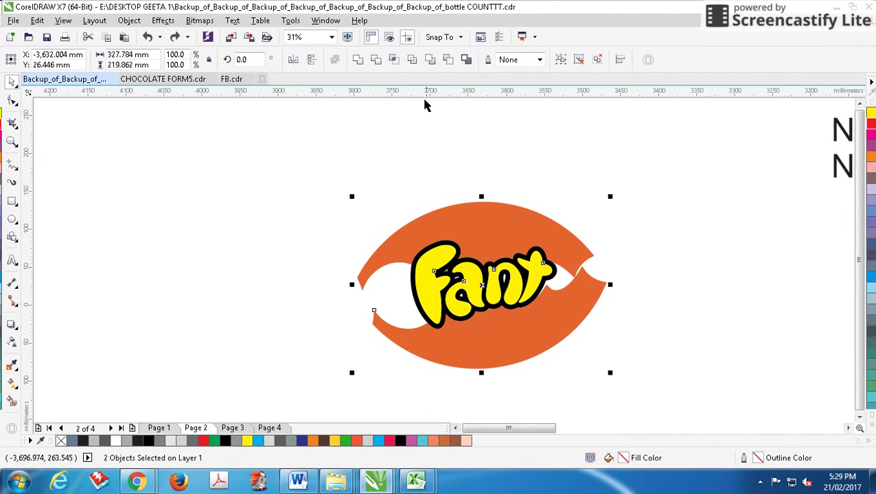
pyautogui.click(376, 60)
pyautogui.click(376, 170)
# Step: Separate the copy's parts by moving the yellow lettering below the orange shape and the black outline beside the lettering
pyautogui.moveTo(461, 249); pyautogui.dragTo(467, 398)
pyautogui.scroll(-1, 401, 250)
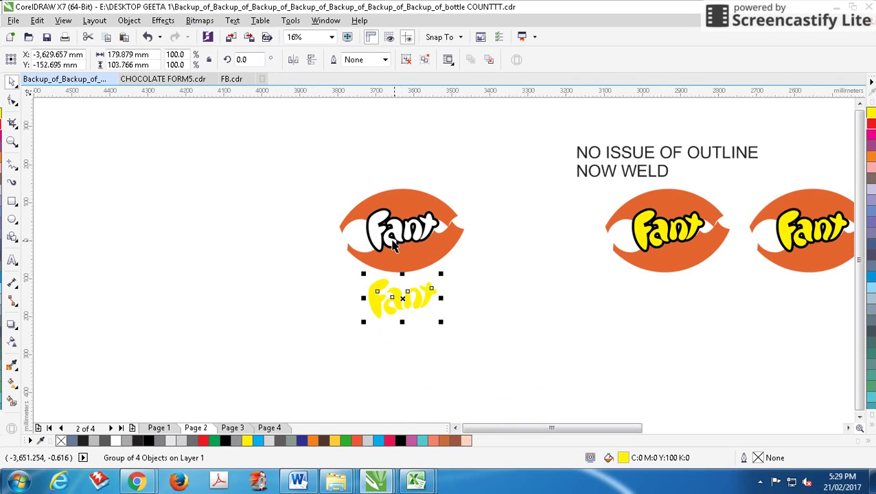
pyautogui.click(395, 245)
pyautogui.moveTo(395, 246); pyautogui.dragTo(481, 304)
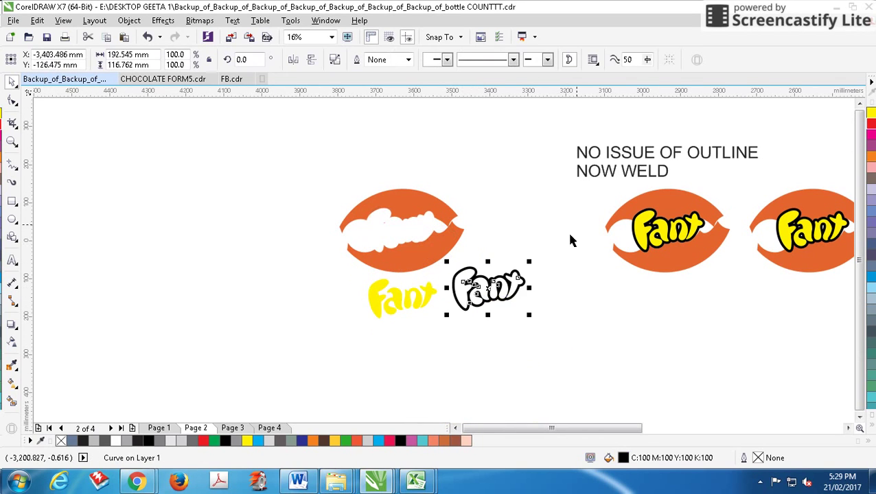
# Step: Copy the "NO ISSUE OF OUTLINE NOW WELD" caption above the separated orange shape and reword the copy as "THIS IS THE CORRECT WAY GUYS" on two lines
pyautogui.moveTo(586, 173); pyautogui.dragTo(363, 171)
pyautogui.rightClick(363, 171)
pyautogui.doubleClick(372, 169)
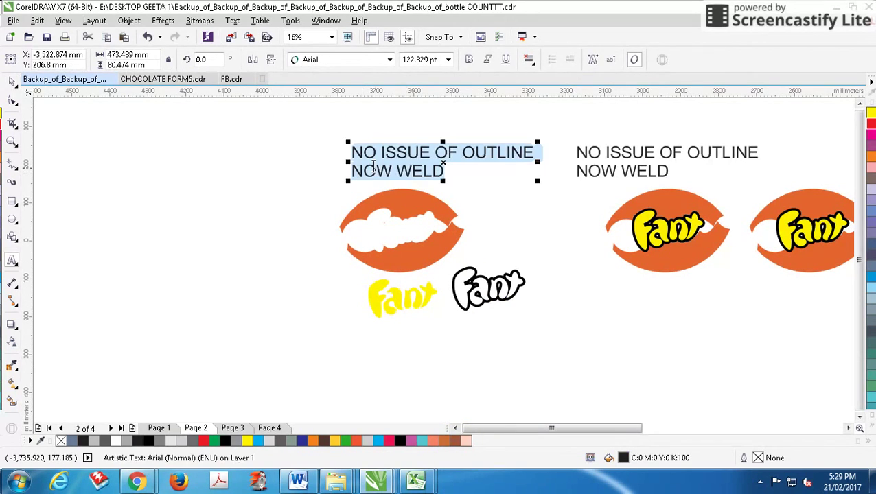
pyautogui.write('THIS IS THE ')
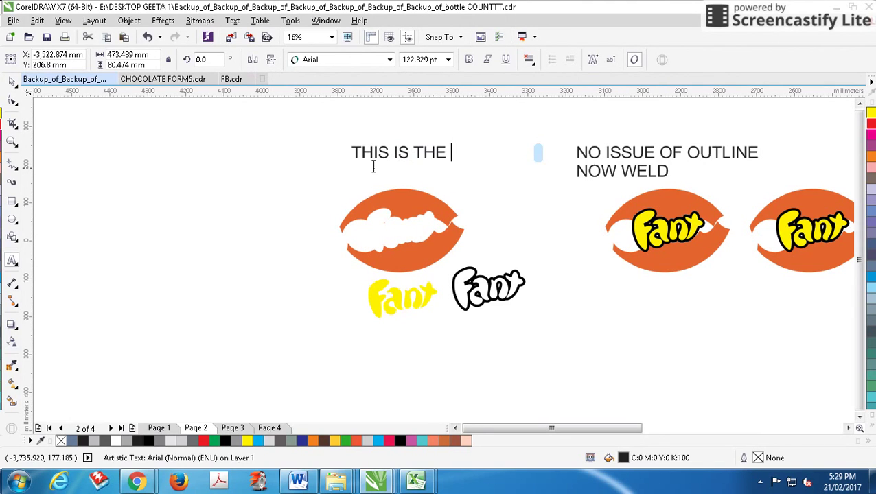
pyautogui.write('CORRECT WAY')
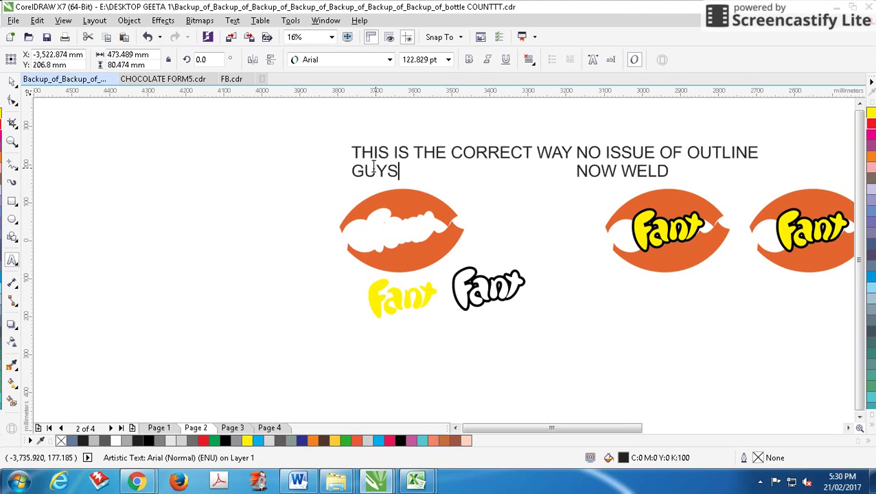
pyautogui.hotkey('ctrl', 'space')
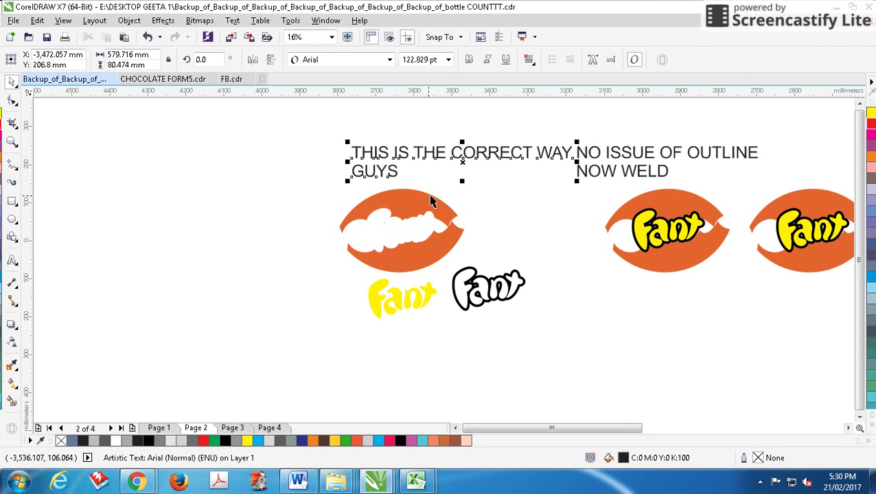
# Step: Shift the new caption clear of its neighbour, copy it below the separated lettering, and reword the copy as "ALWAYS MAKE CLIENTS HAPPY"
pyautogui.moveTo(387, 177); pyautogui.dragTo(327, 359)
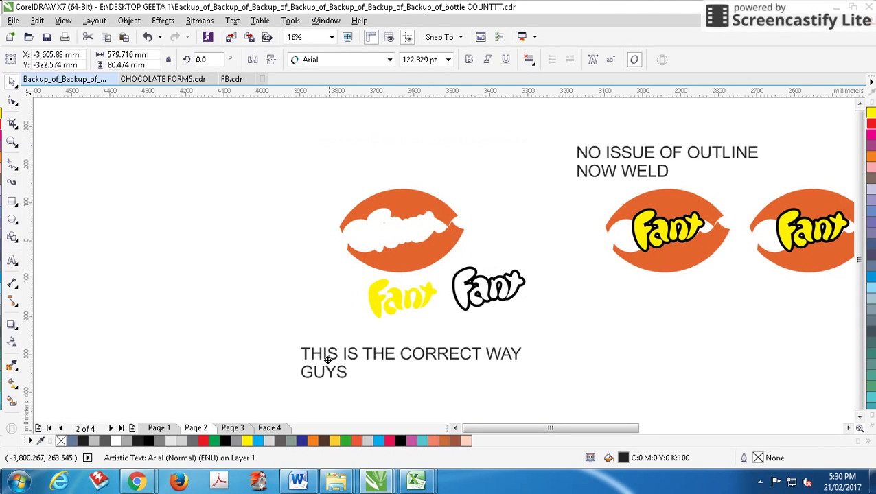
pyautogui.rightClick(327, 359)
pyautogui.doubleClick(328, 358)
pyautogui.hotkey('ctrl', 'a')
pyautogui.write('ALWAYS')
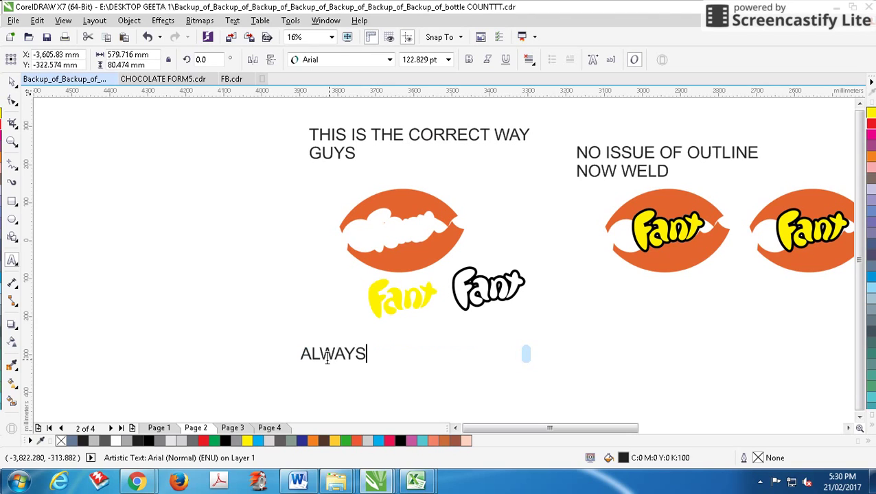
pyautogui.write(' MAKE CLIENTS HAPPY')
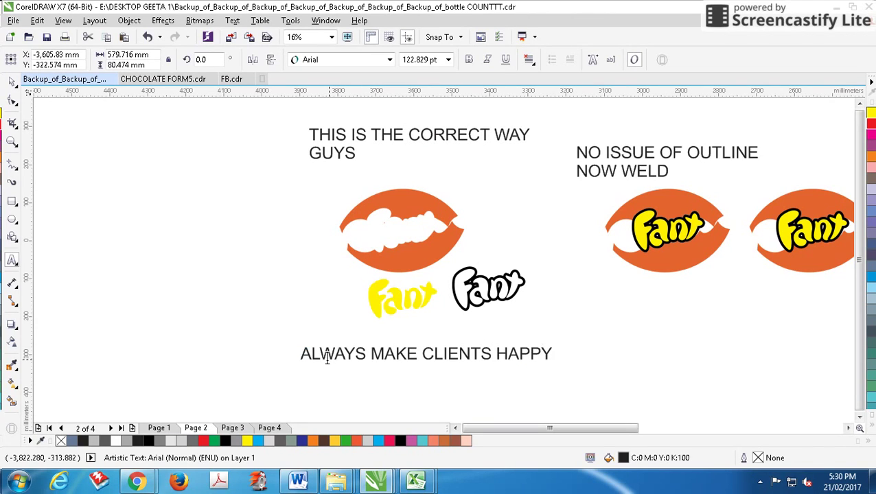
pyautogui.hotkey('ctrl', 'space')
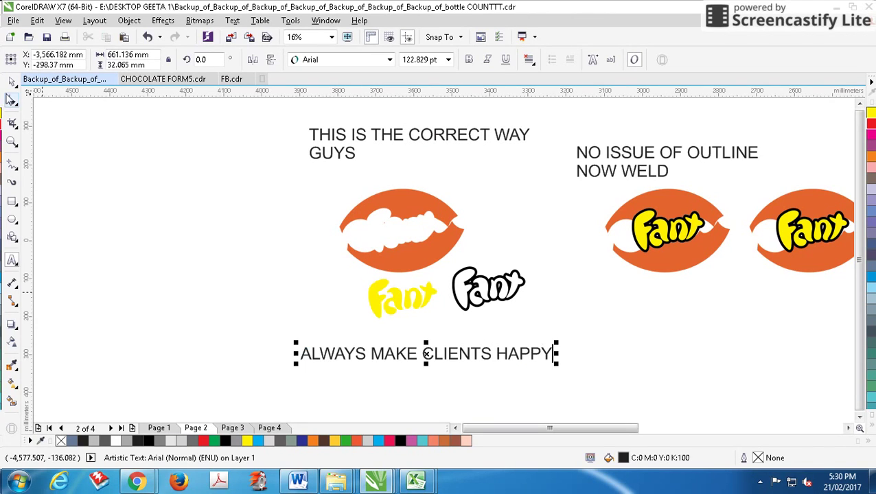